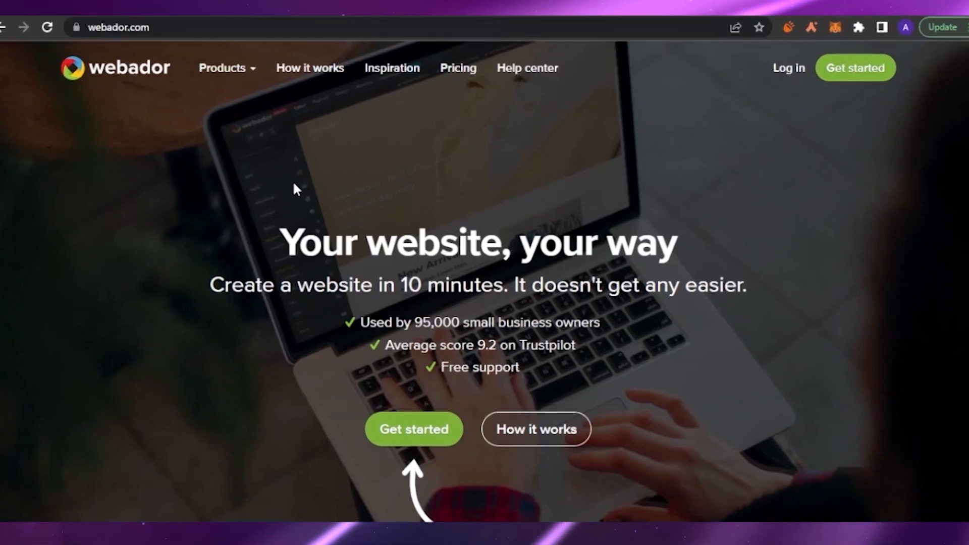
Open the Pricing page from the Products menu in a new browser tab
mouse_move(249, 81)
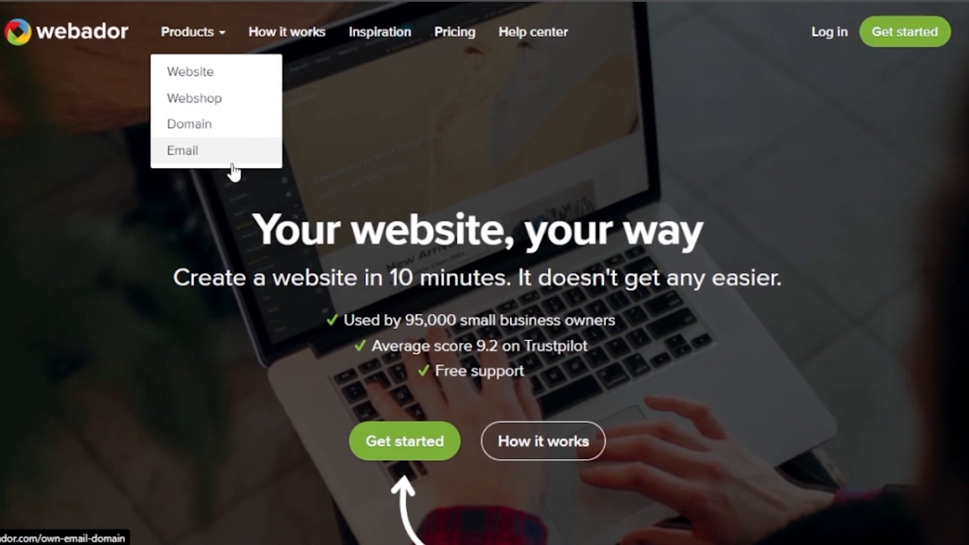
right_click(461, 33)
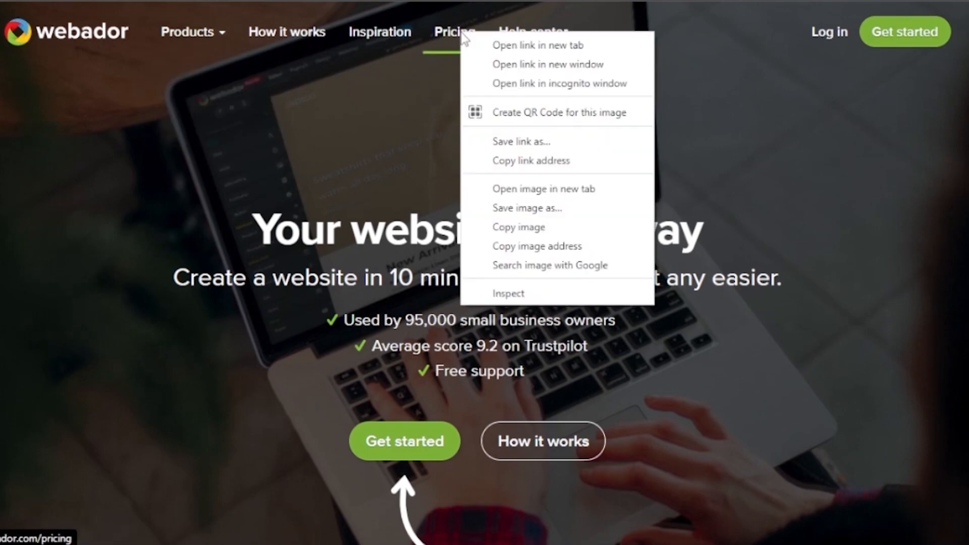
left_click(505, 44)
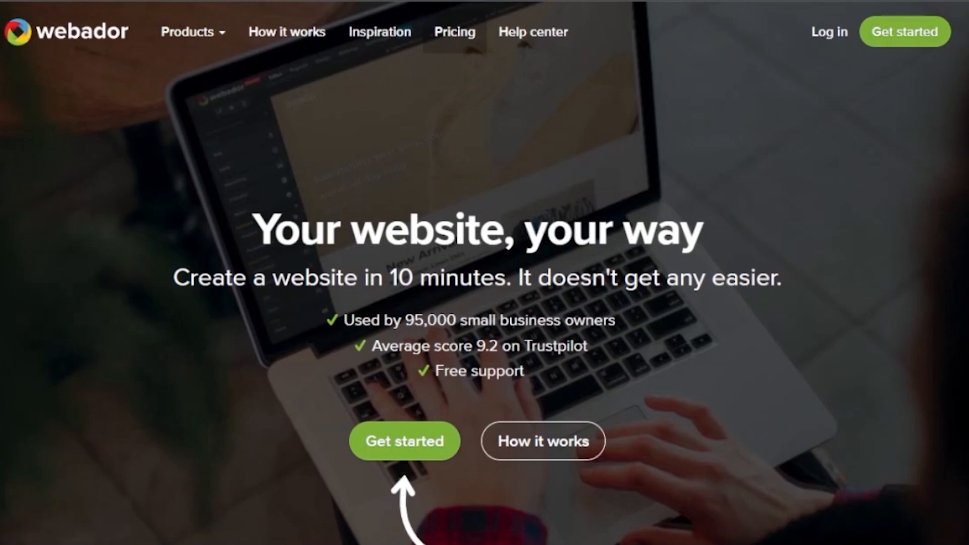
Scroll through the pricing table comparing the Business, Pro, Lite and Free plan features
left_click(712, 1)
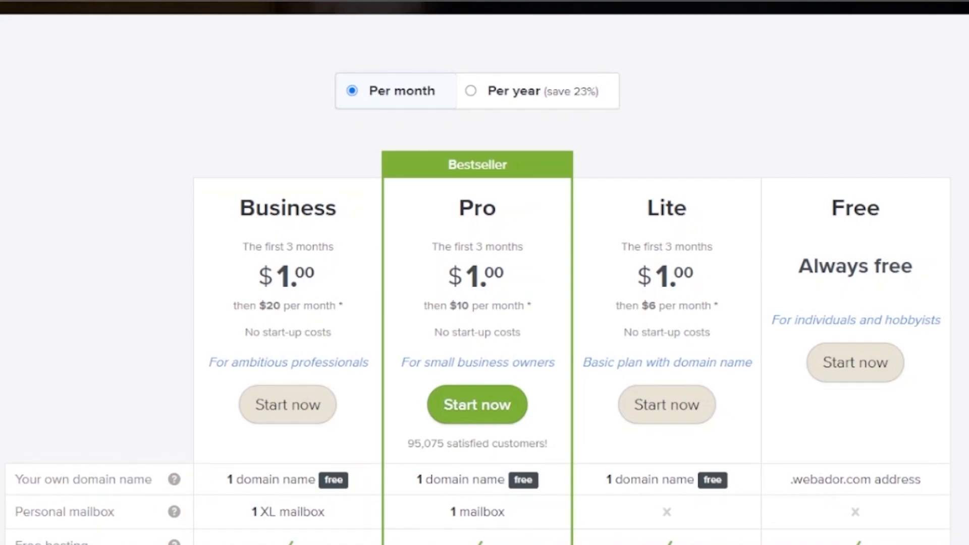
scroll(485, 273, "down", 6)
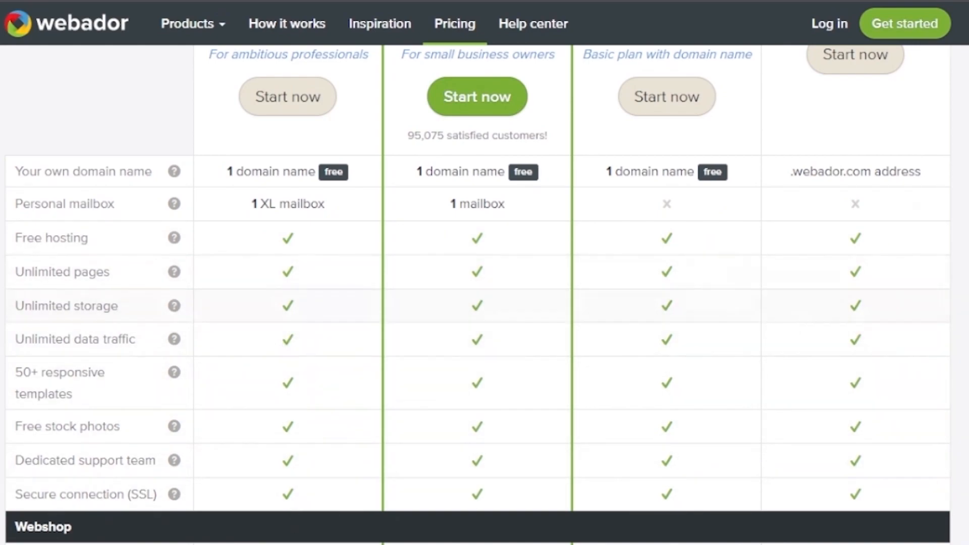
scroll(485, 273, "down", 5)
scroll(485, 272, "up", 7)
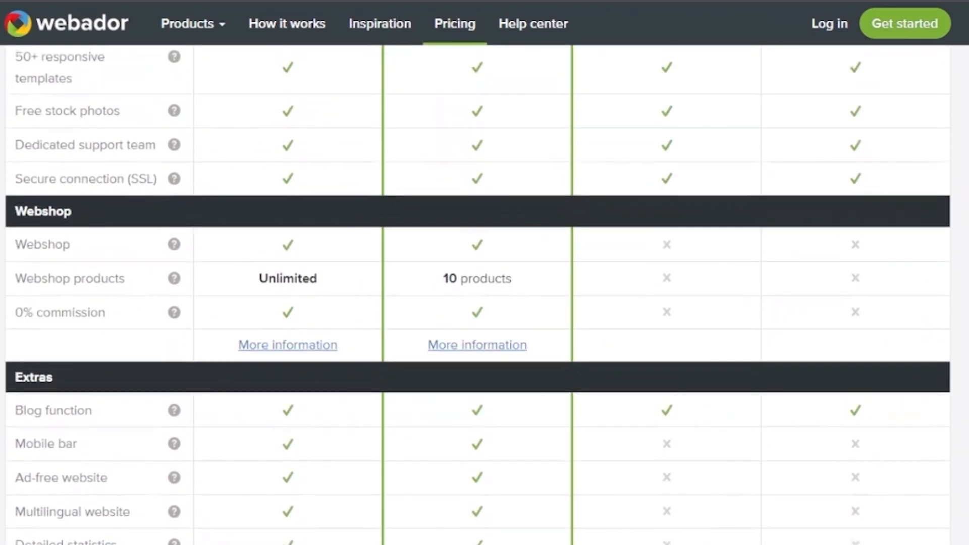
scroll(485, 272, "up", 4)
scroll(485, 273, "down", 20)
scroll(485, 272, "up", 6)
scroll(484, 272, "up", 10)
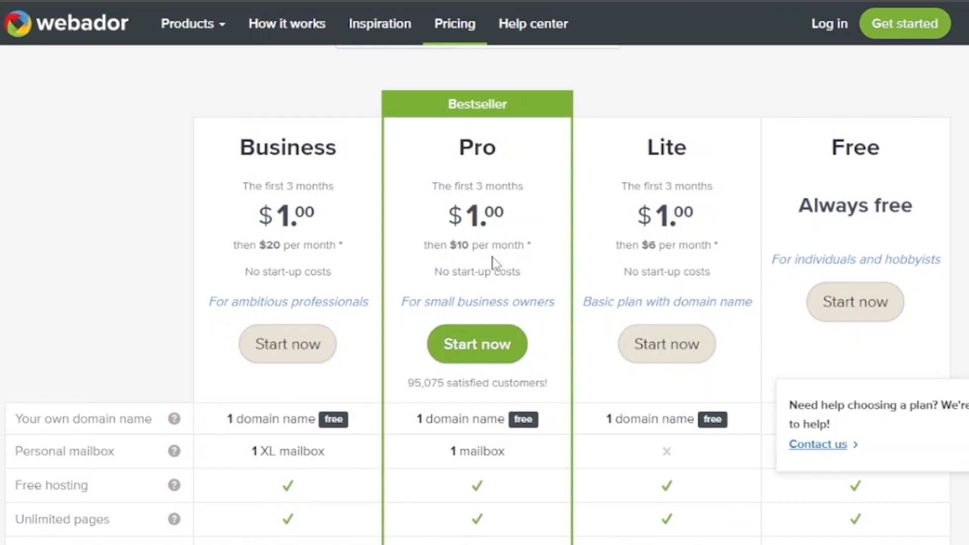
scroll(478, 296, "down", 5)
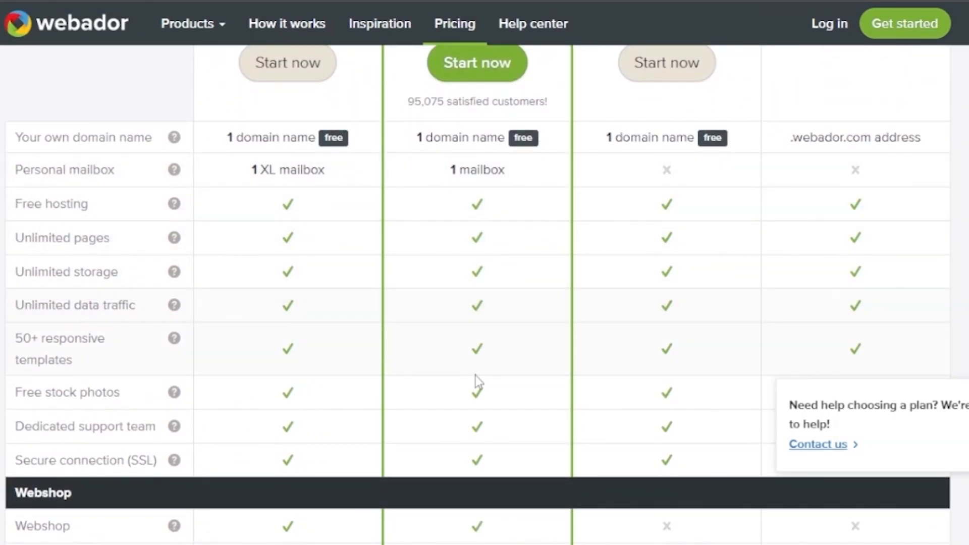
scroll(478, 295, "down", 10)
scroll(477, 295, "up", 2)
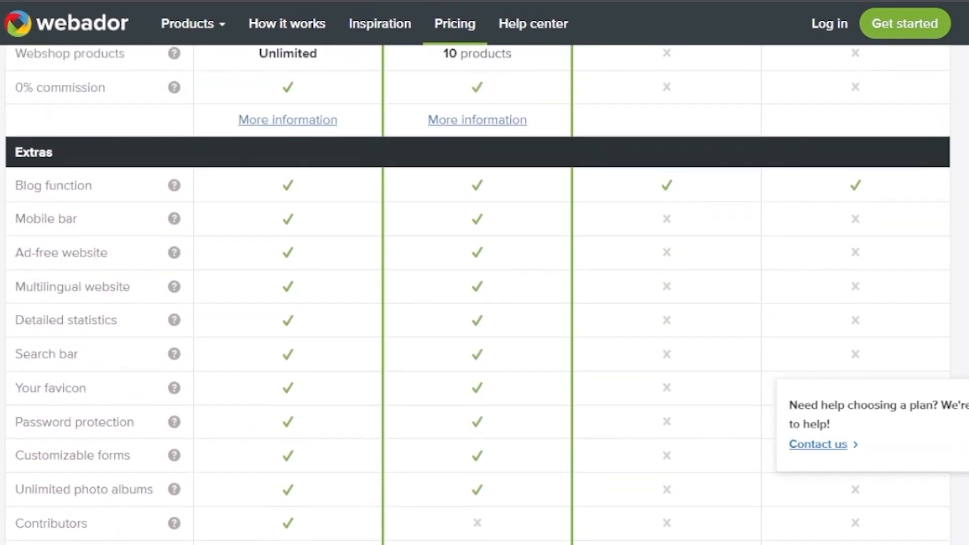
scroll(477, 295, "down", 6)
scroll(478, 295, "down", 3)
scroll(478, 295, "up", 1)
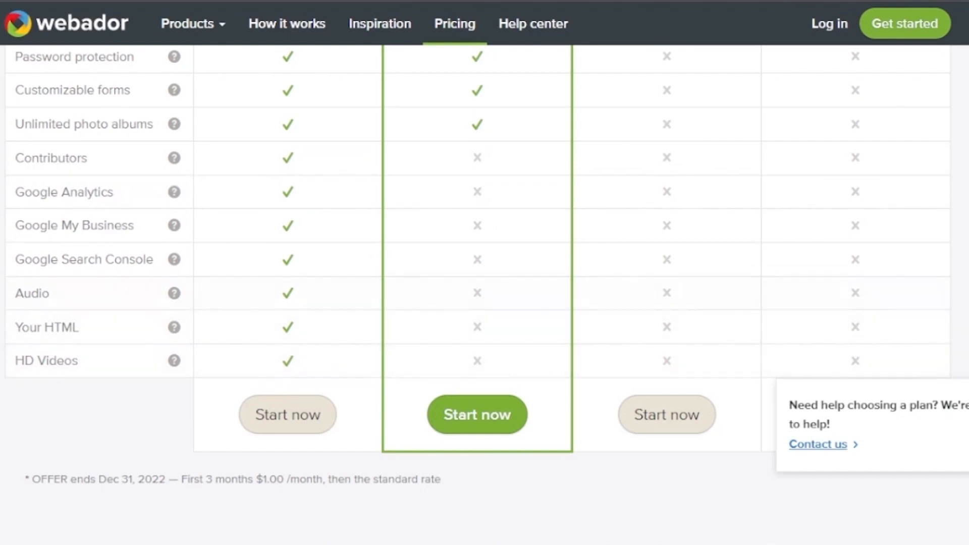
scroll(478, 295, "up", 18)
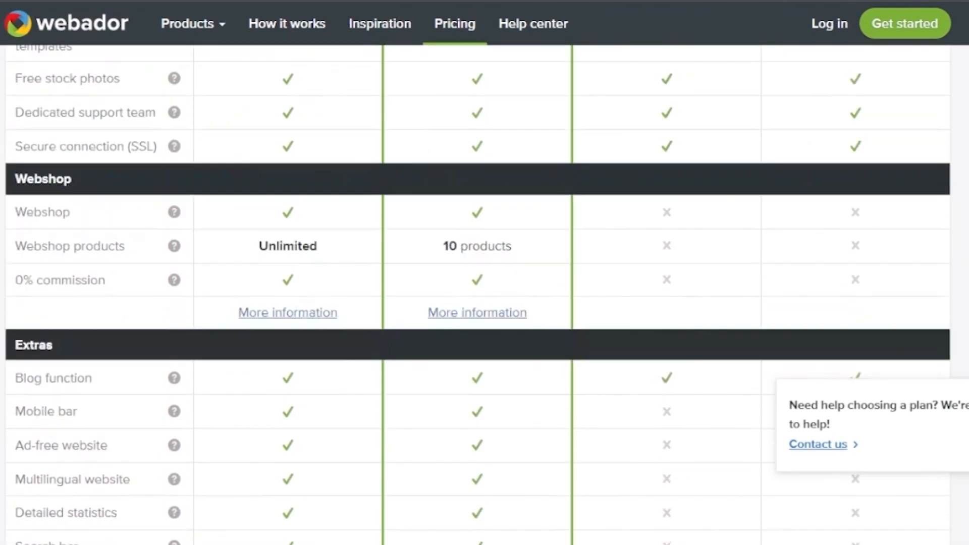
scroll(478, 296, "up", 1)
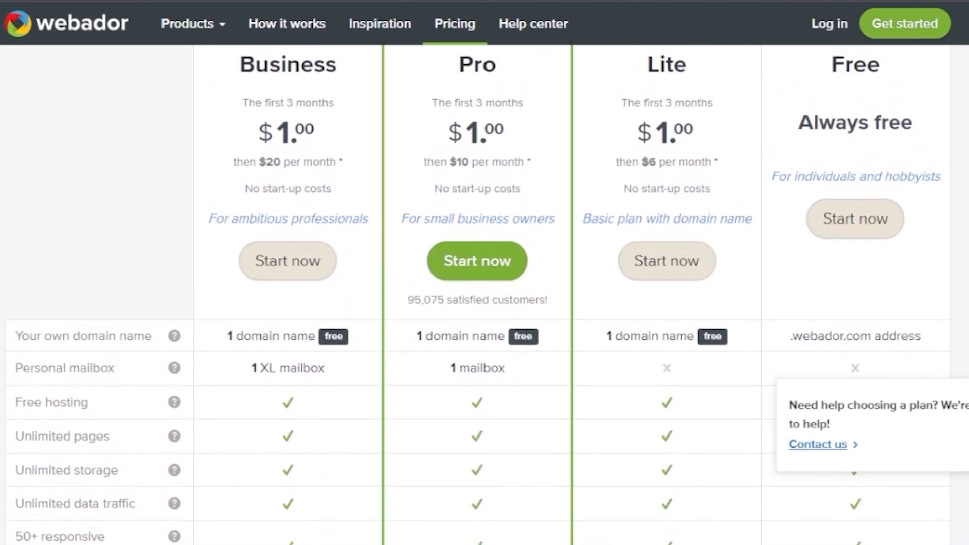
scroll(478, 295, "up", 2)
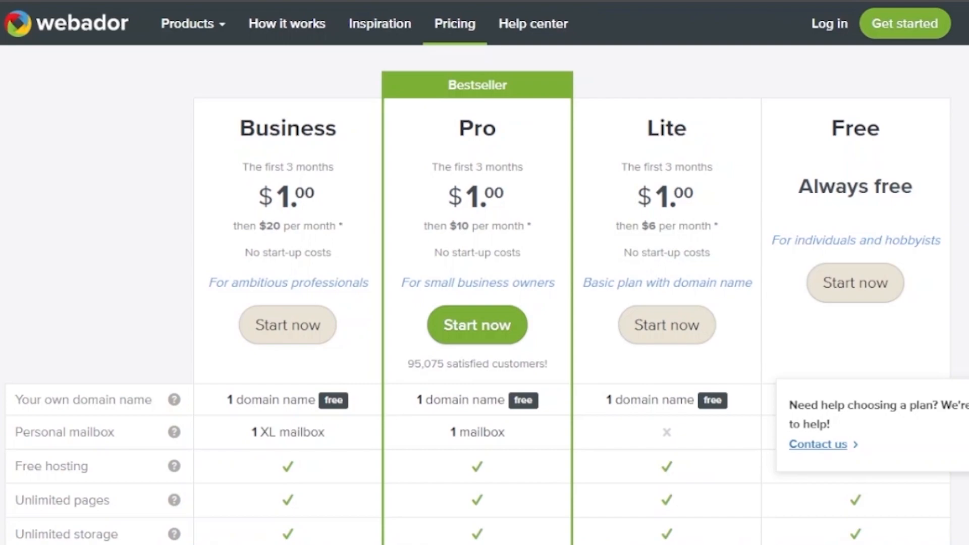
scroll(648, 113, "down", 6)
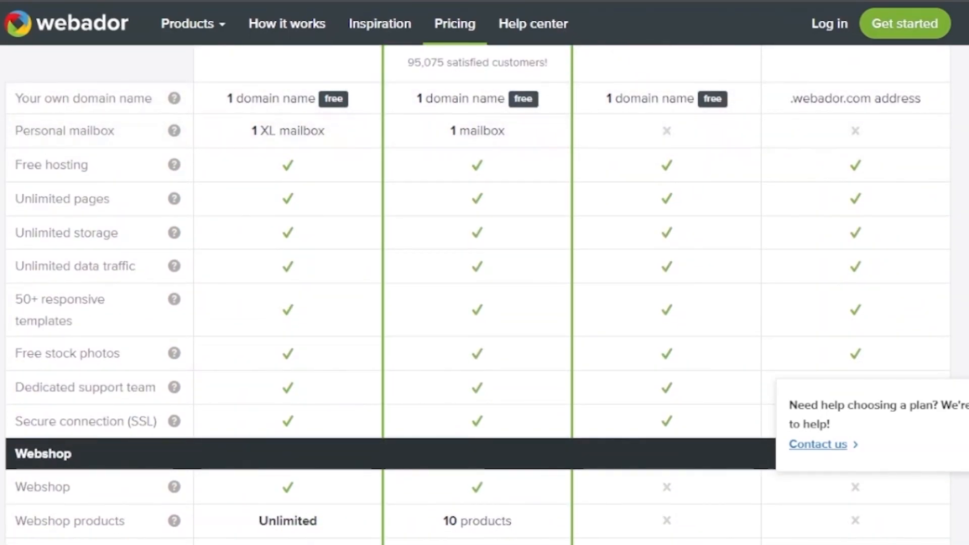
scroll(478, 296, "down", 15)
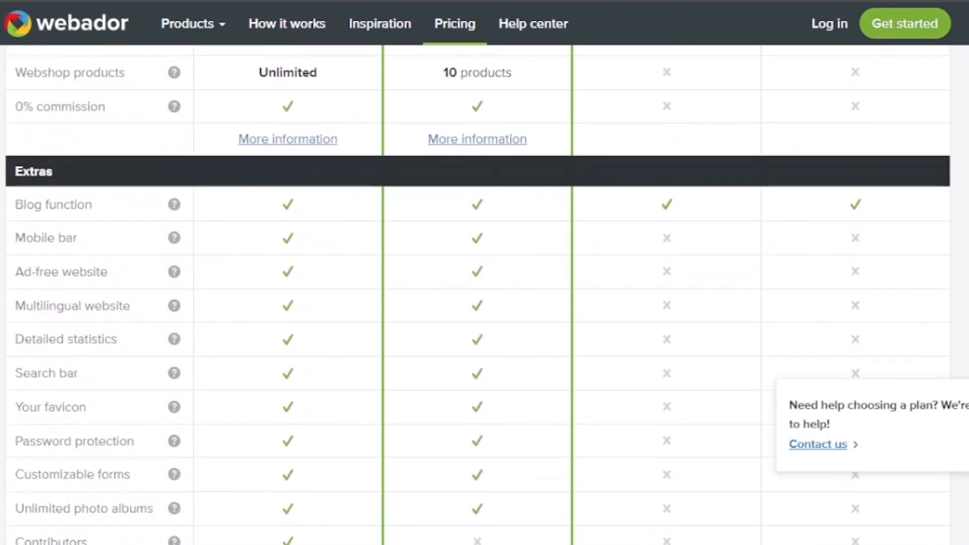
scroll(478, 295, "up", 15)
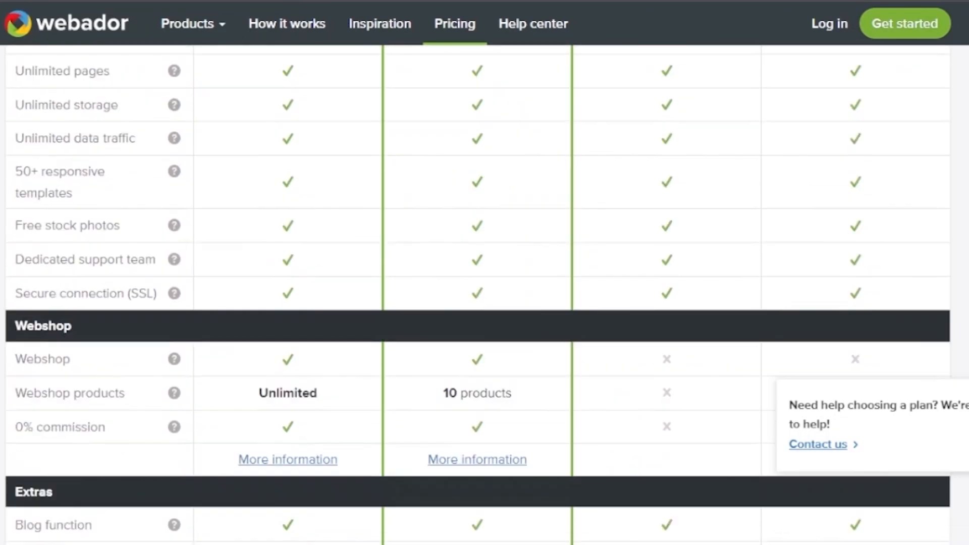
scroll(478, 295, "up", 4)
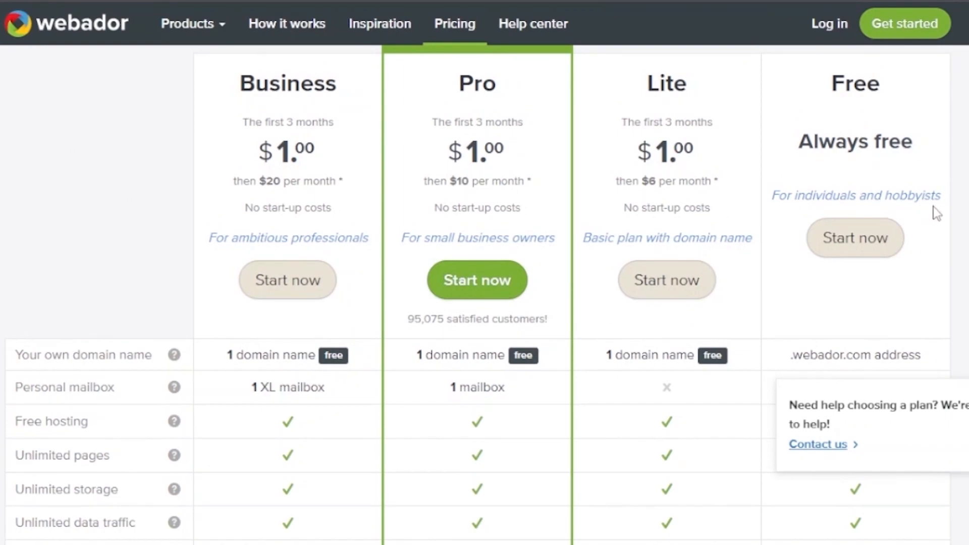
scroll(804, 99, "down", 5)
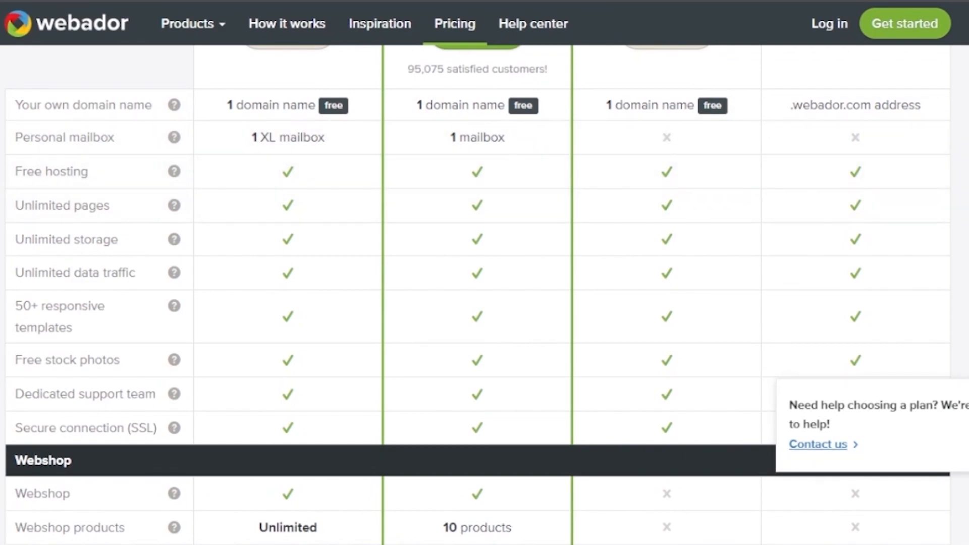
scroll(478, 297, "down", 15)
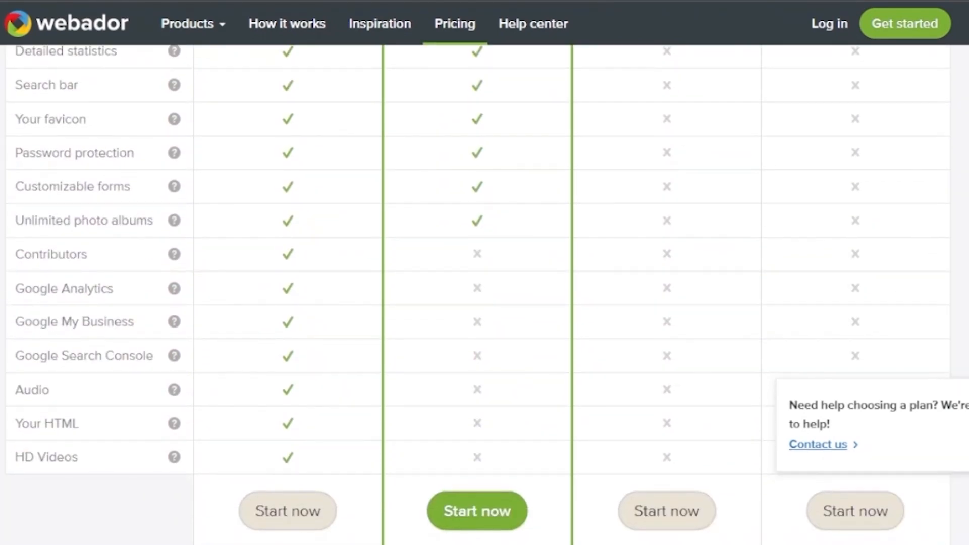
scroll(478, 292, "up", 8)
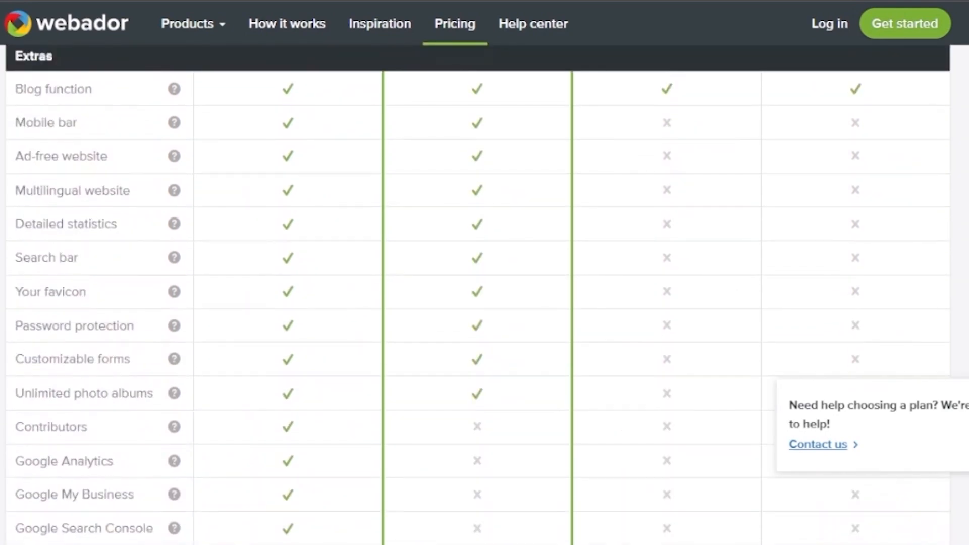
scroll(478, 290, "up", 9)
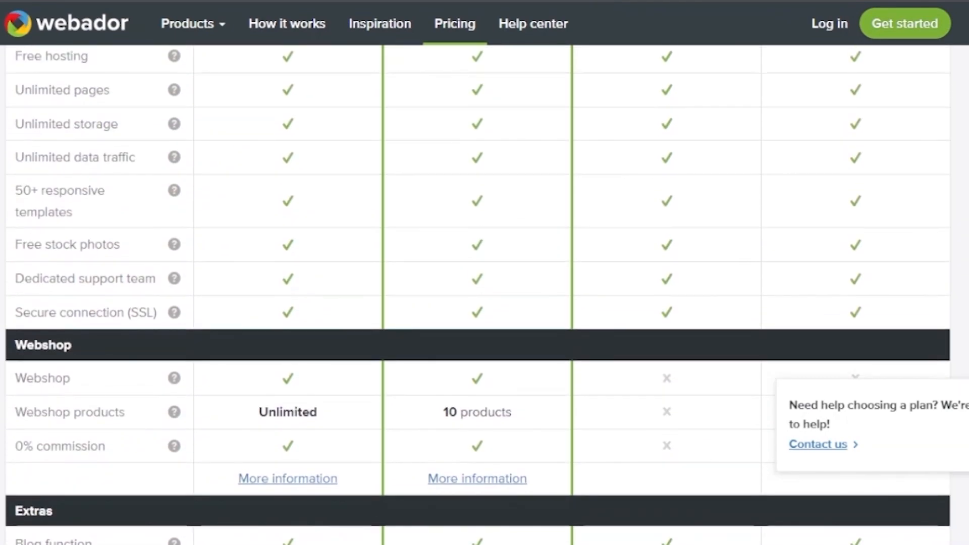
scroll(477, 290, "up", 3)
scroll(477, 290, "up", 5)
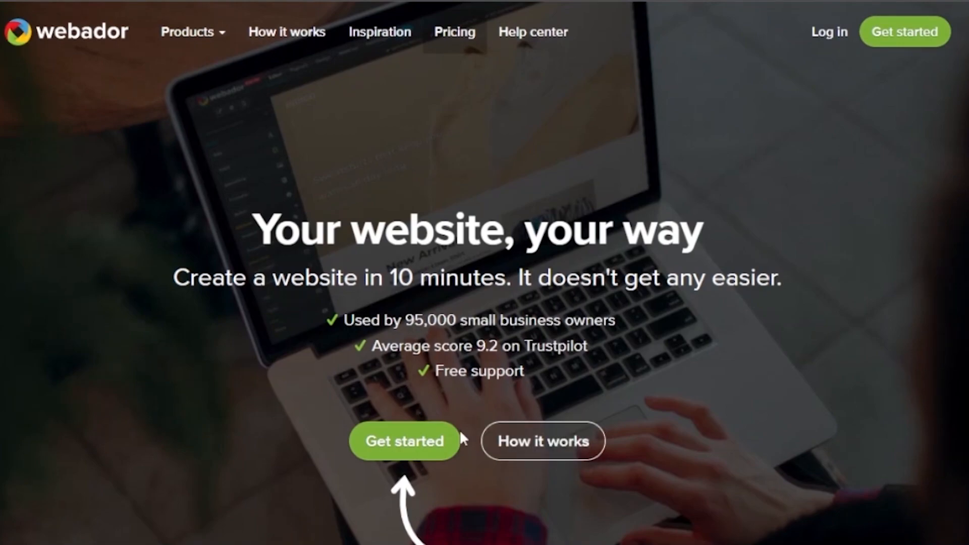
Start a new regular Website and give it the title 'salonbymn'
left_click(423, 444)
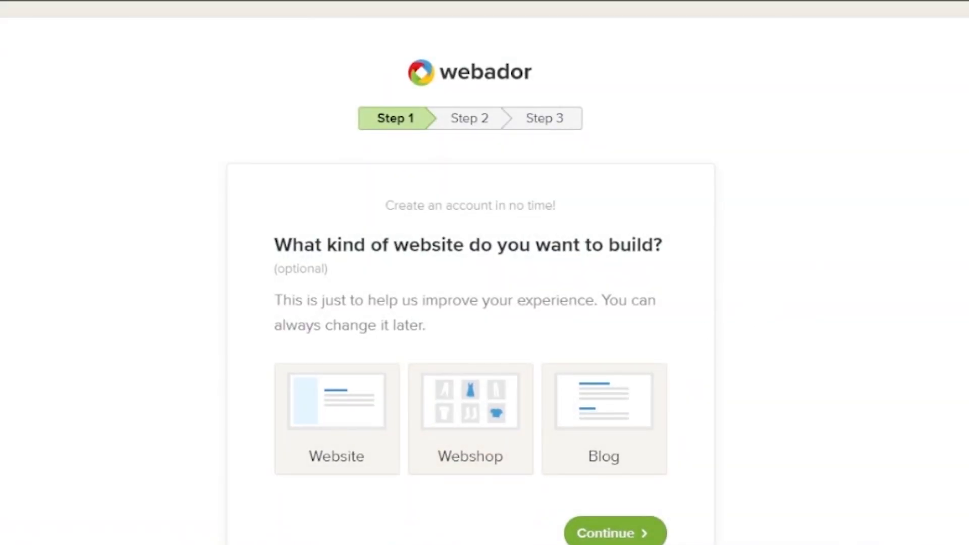
scroll(485, 303, "down", 2)
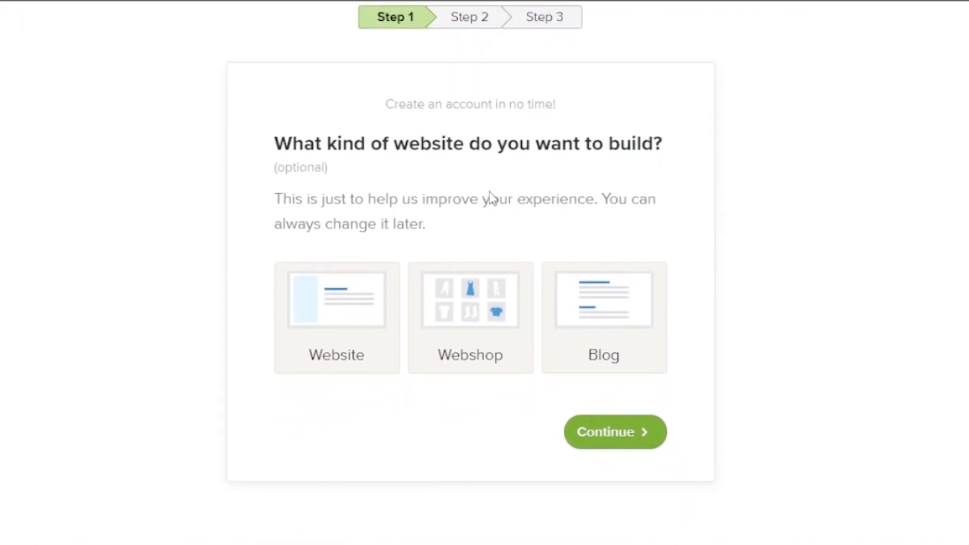
left_click(339, 306)
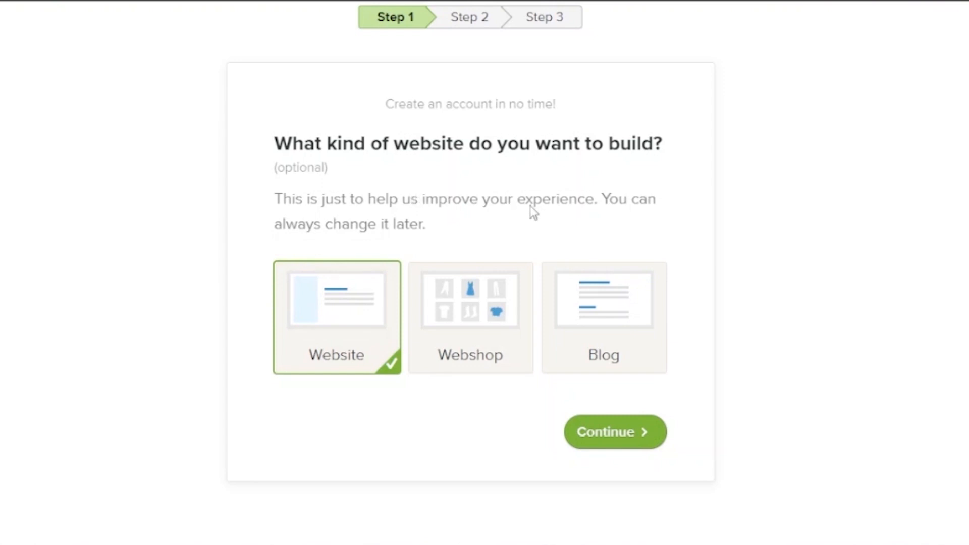
left_click(616, 437)
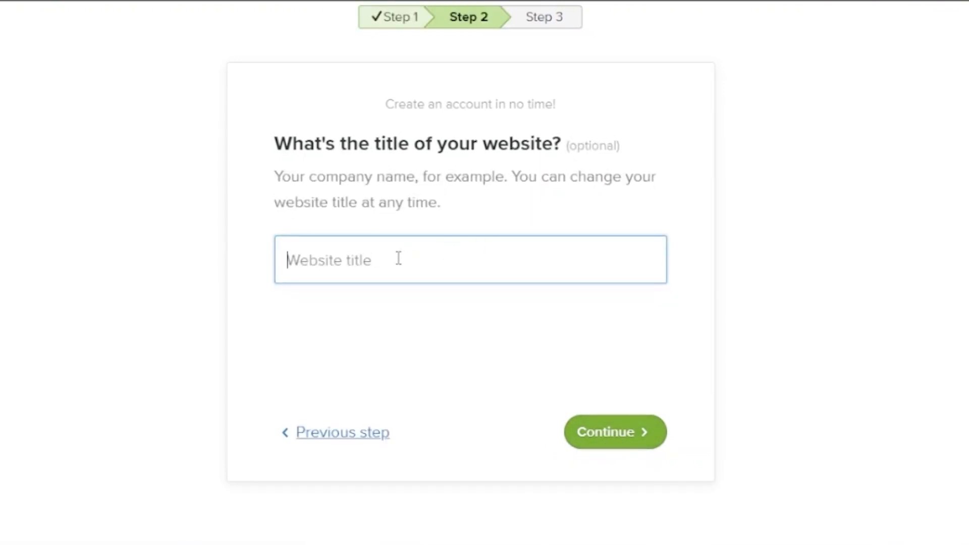
left_click(483, 267)
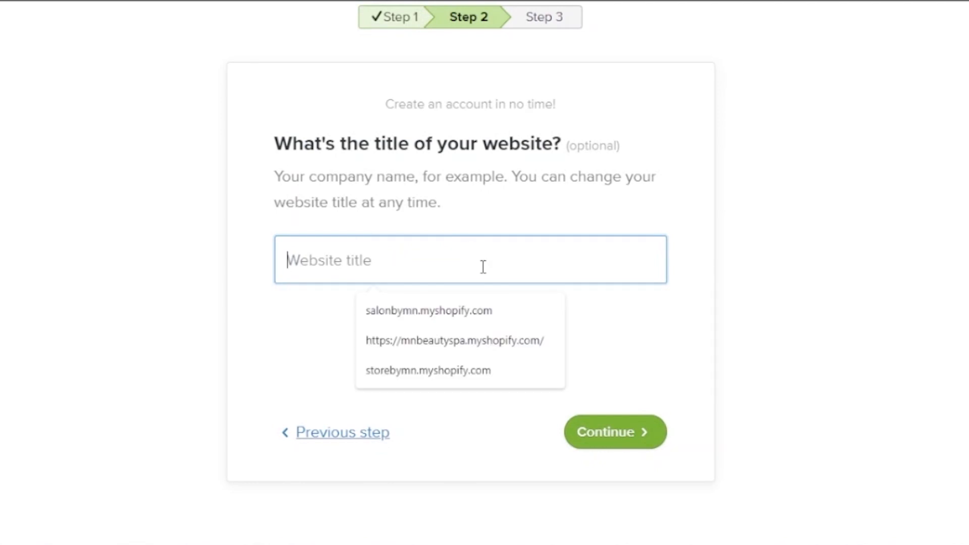
type("salonbymn")
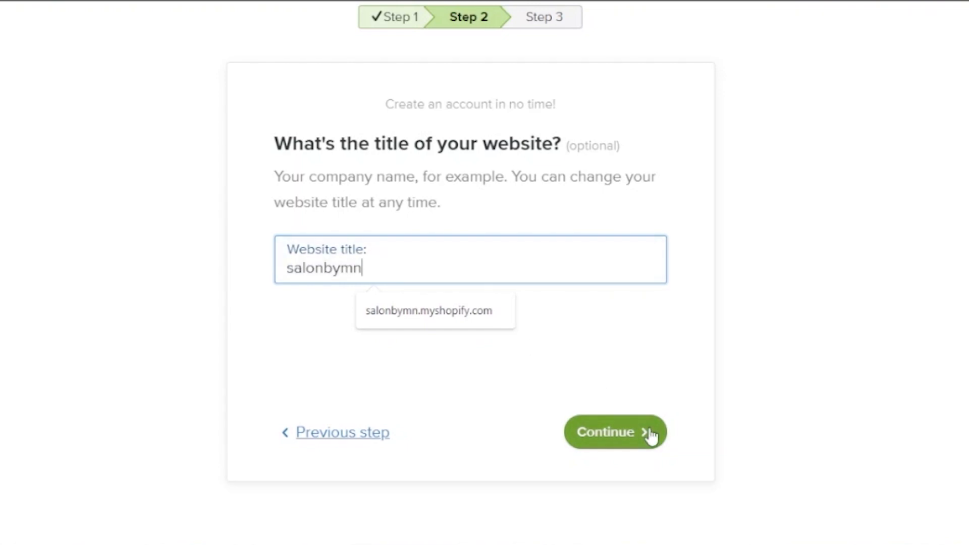
left_click(648, 433)
Fill in the account e-mail and password and submit the sign-up
left_click(411, 223)
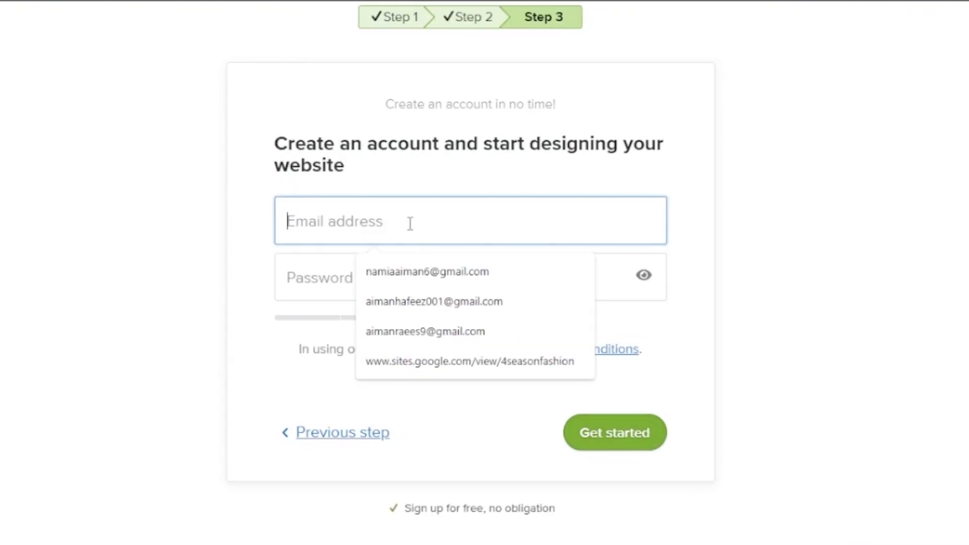
left_click(452, 271)
left_click(403, 266)
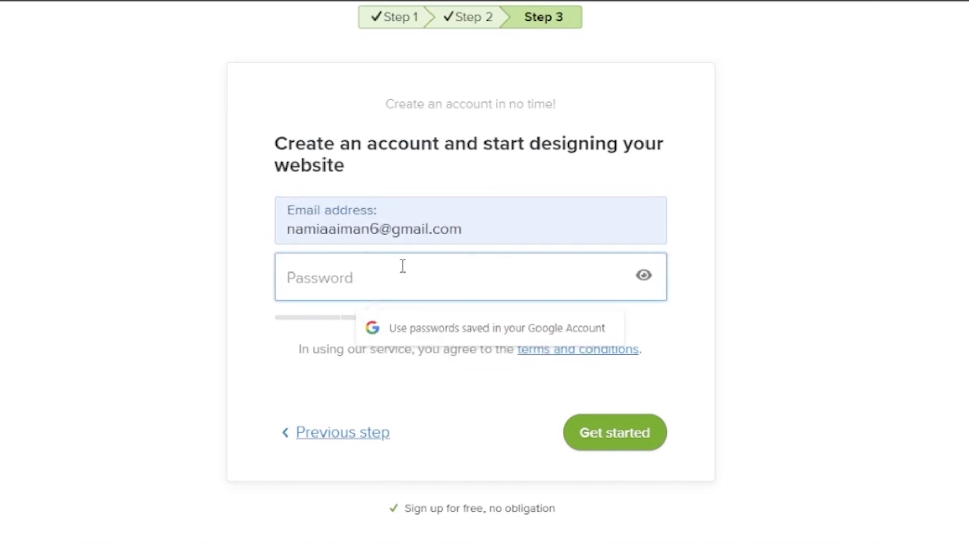
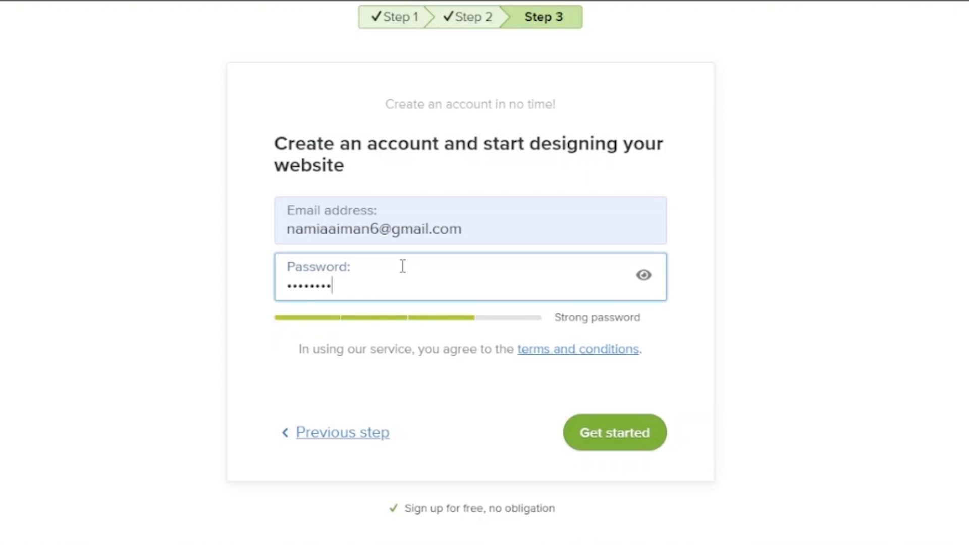
left_click(604, 439)
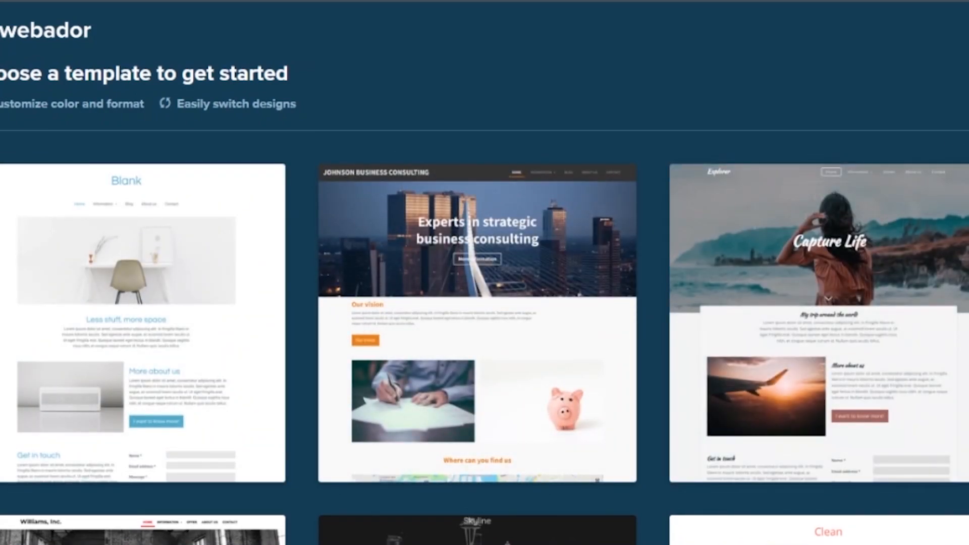
Browse the template designs and start the site with Linda's Beauty Salon
scroll(485, 273, "down", 4)
scroll(627, 328, "down", 3)
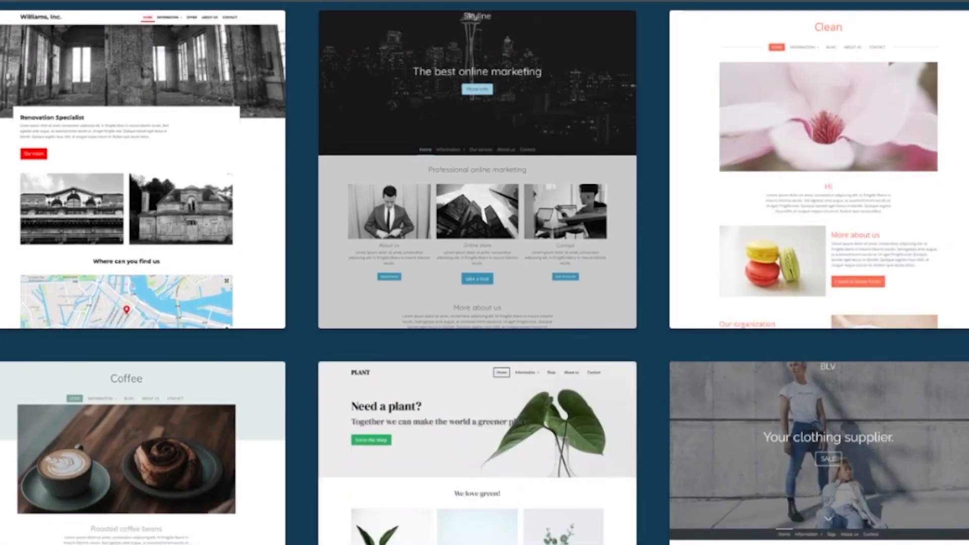
scroll(627, 329, "down", 6)
scroll(485, 273, "down", 2)
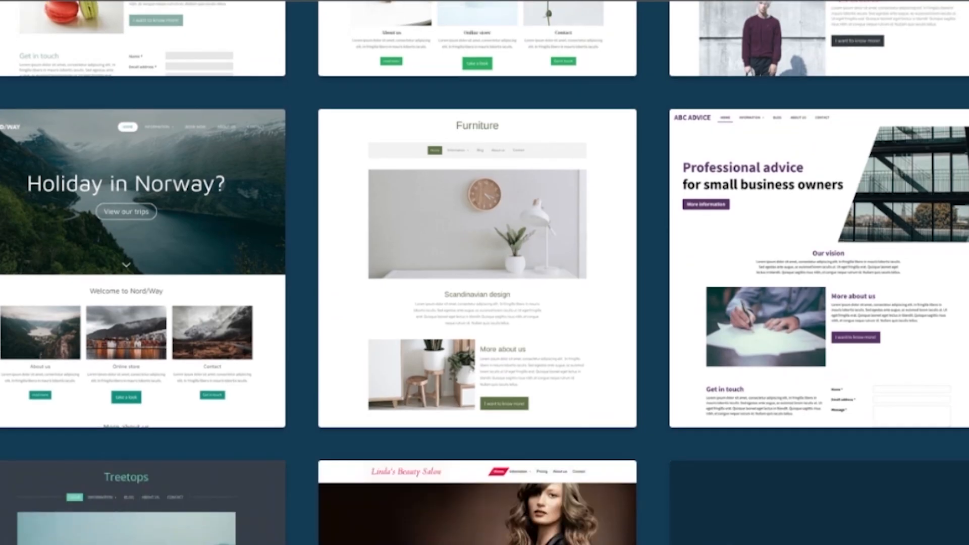
scroll(484, 272, "down", 4)
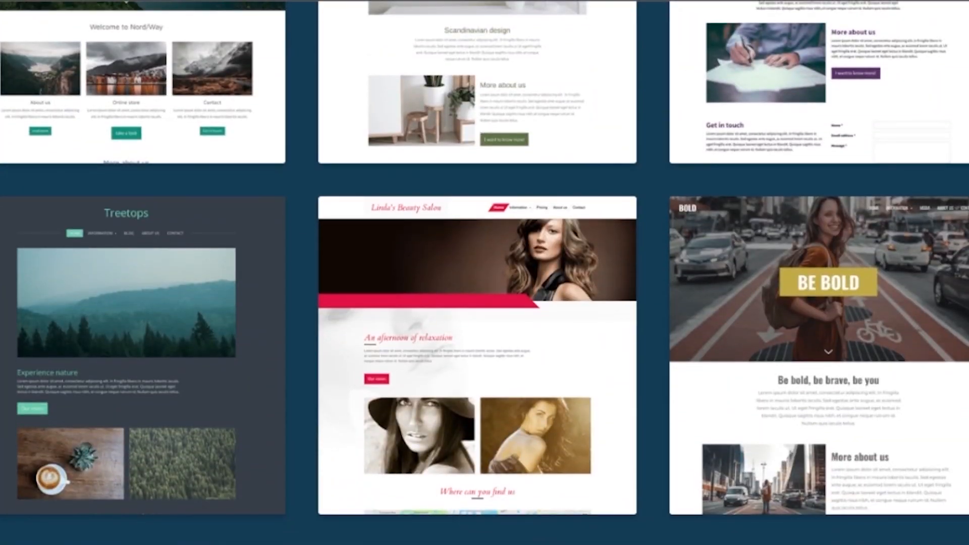
scroll(909, 184, "down", 3)
mouse_move(498, 187)
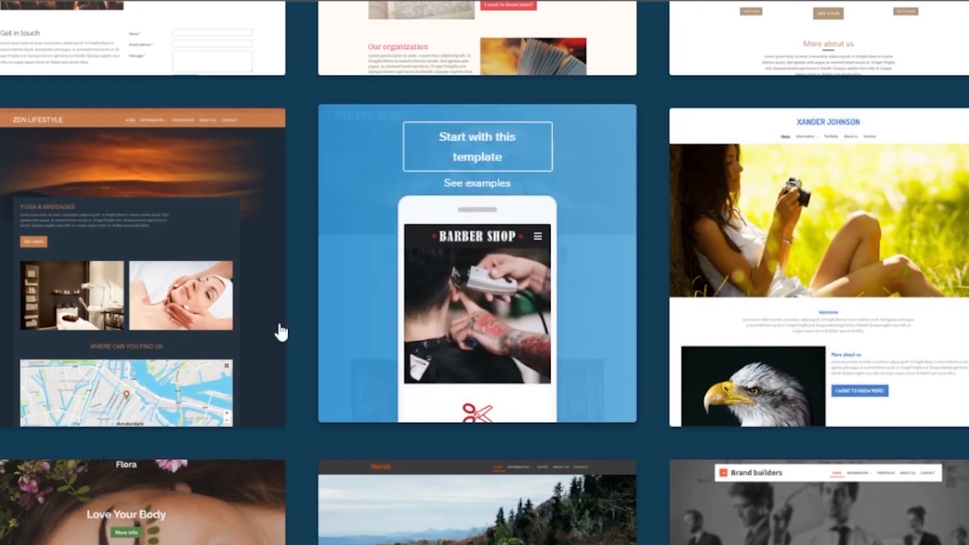
mouse_move(173, 253)
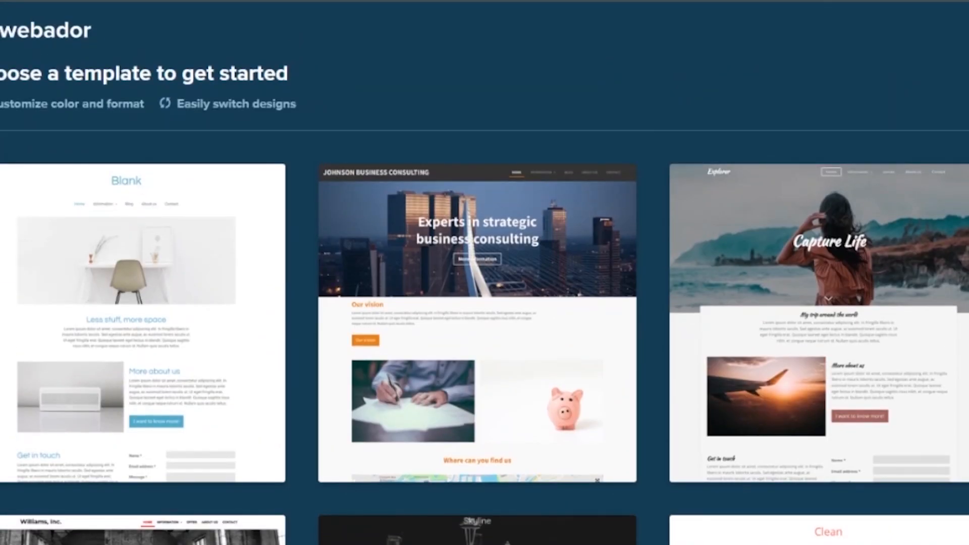
mouse_move(192, 217)
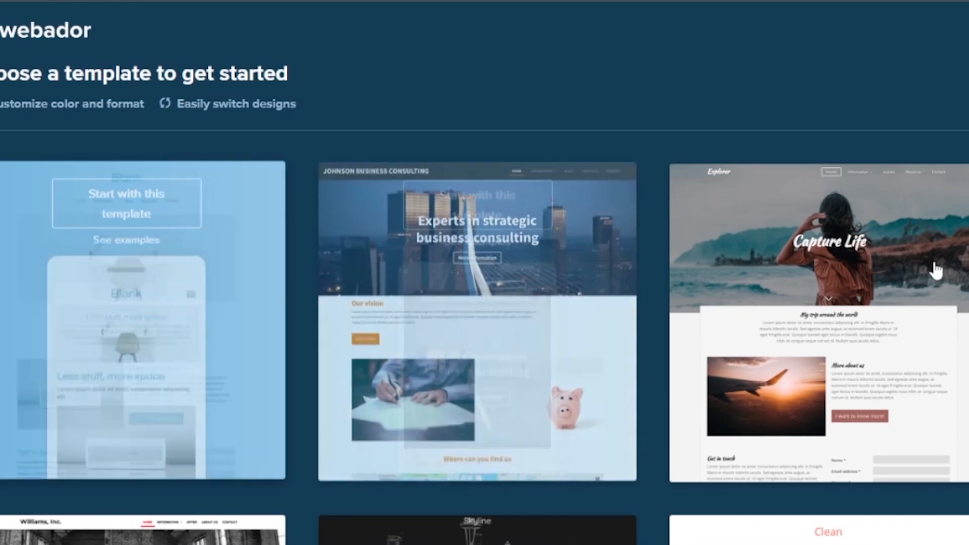
scroll(484, 273, "down", 7)
scroll(484, 272, "down", 12)
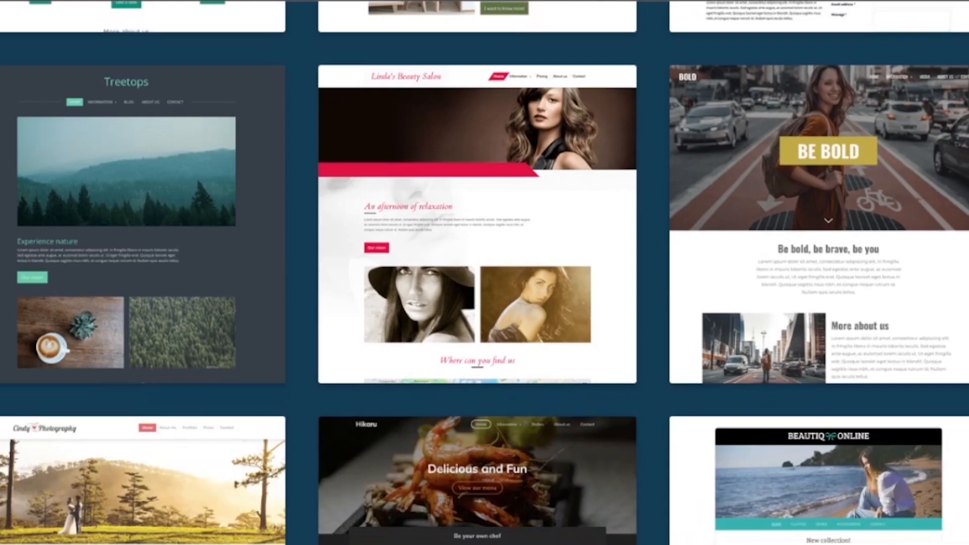
mouse_move(464, 234)
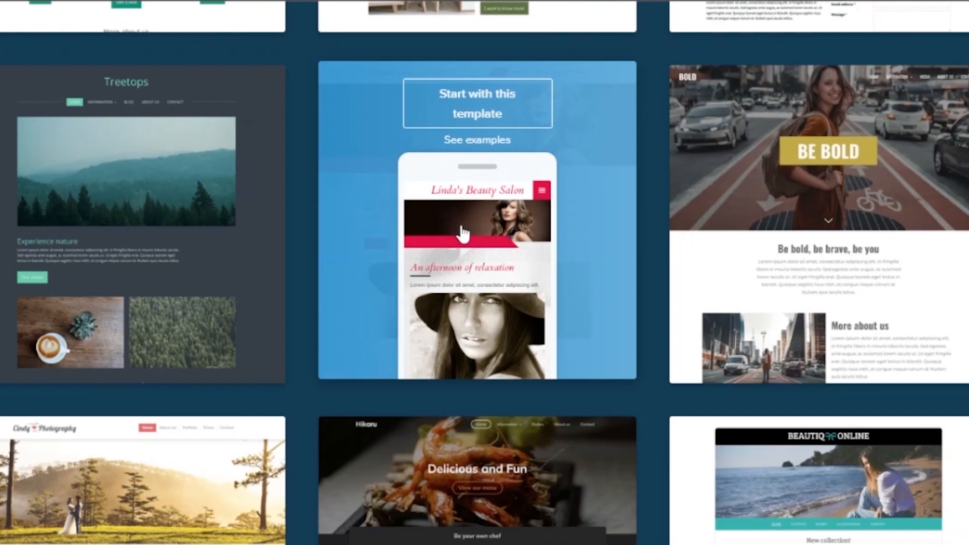
left_click(487, 107)
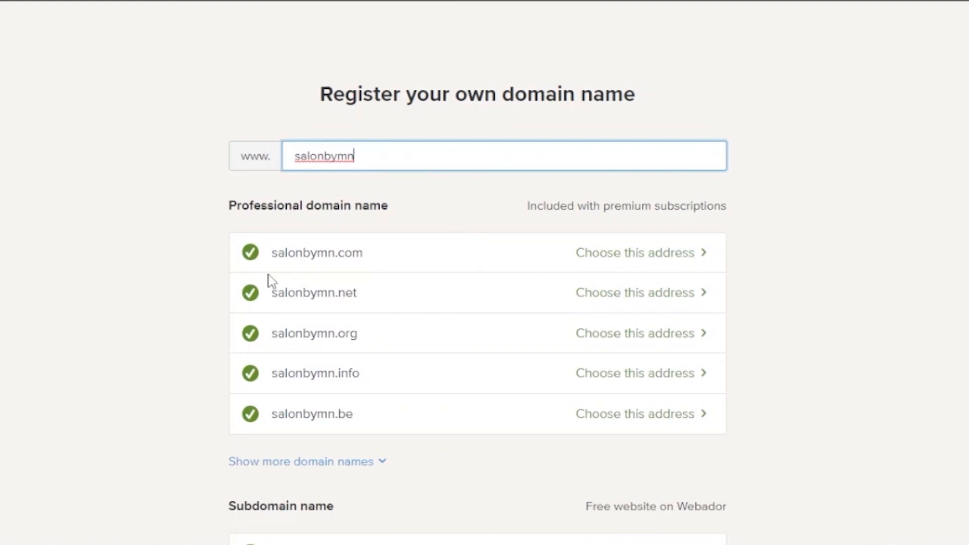
Choose the salonbymn.com address and go with the Free plan
left_click(685, 258)
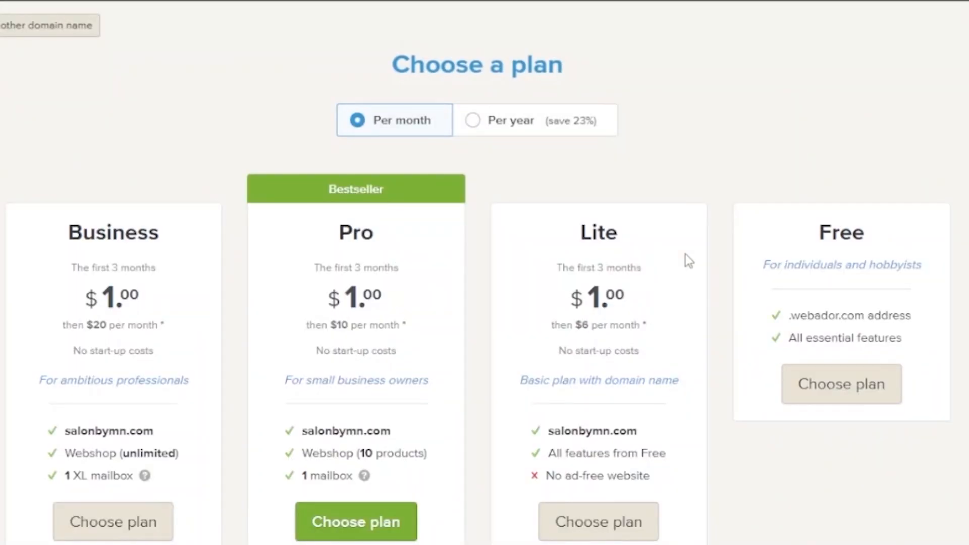
left_click(830, 403)
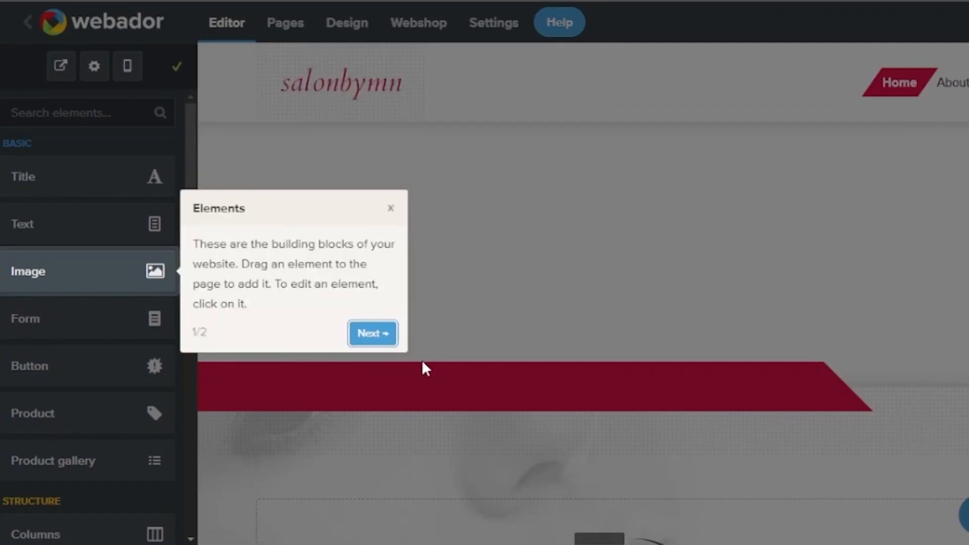
Dismiss the editor introduction tour and the getting-started checklist
left_click(371, 336)
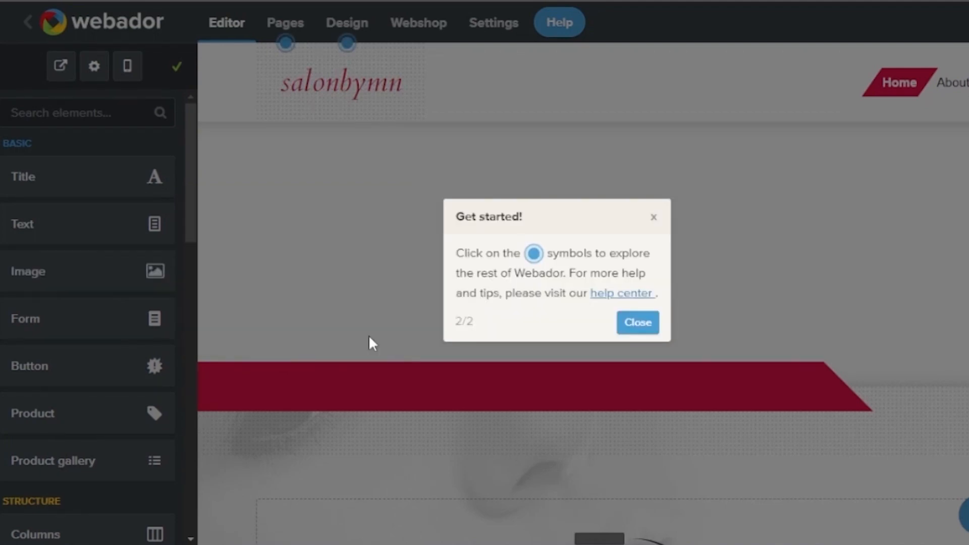
left_click(637, 323)
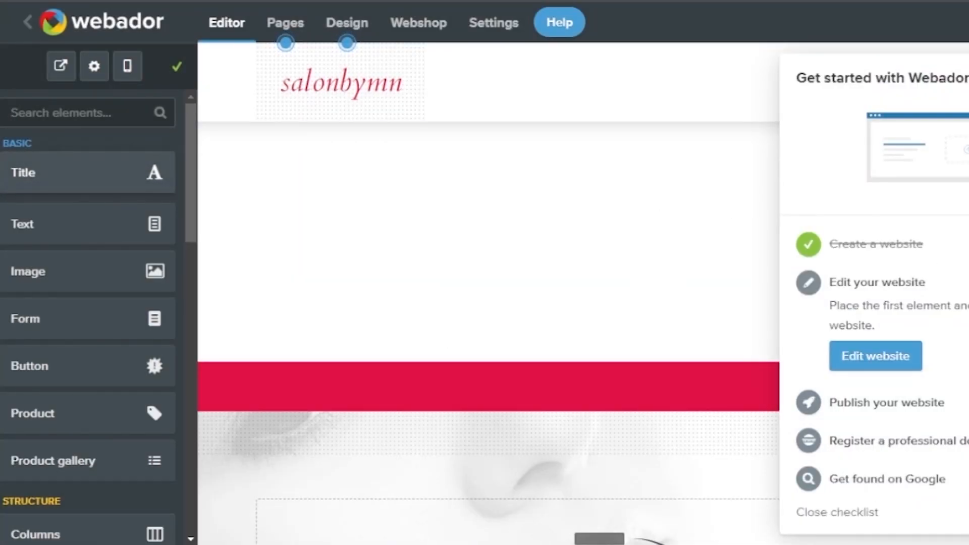
scroll(488, 293, "down", 2)
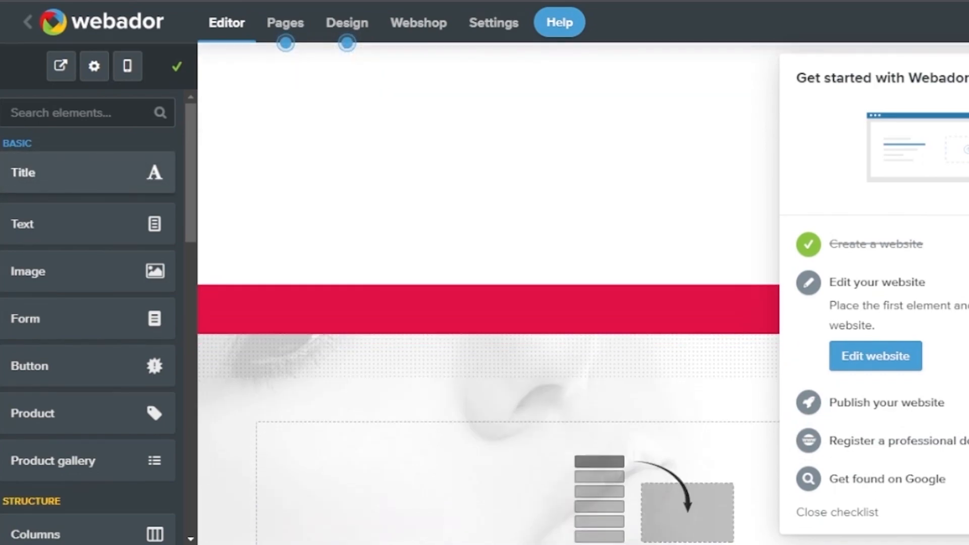
scroll(489, 293, "up", 4)
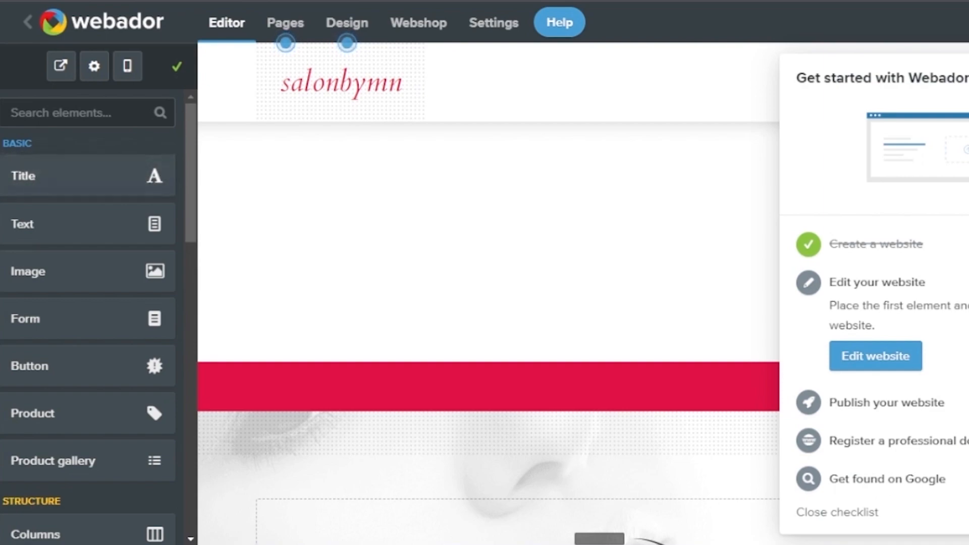
left_click(967, 77)
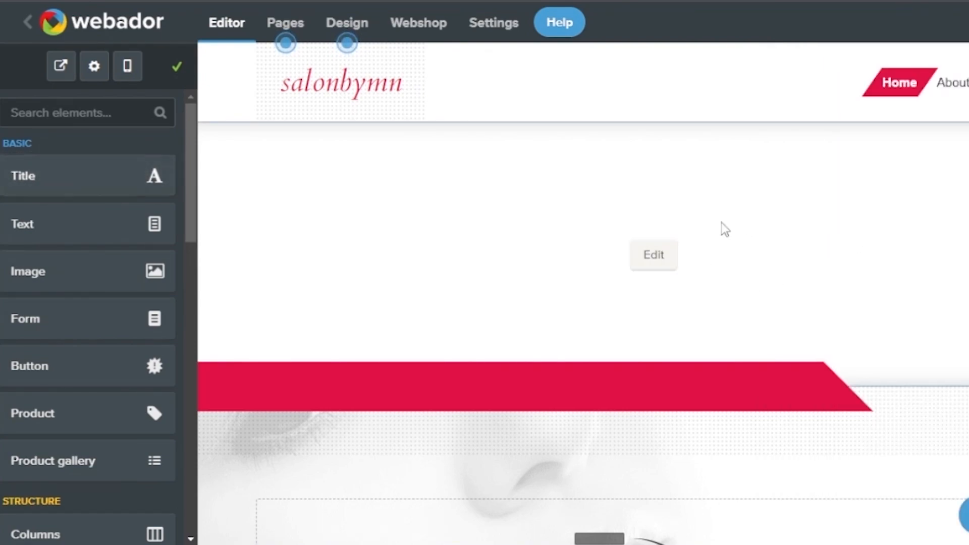
View the Pages list, dismiss its tip, and bring up the Design settings
left_click(288, 39)
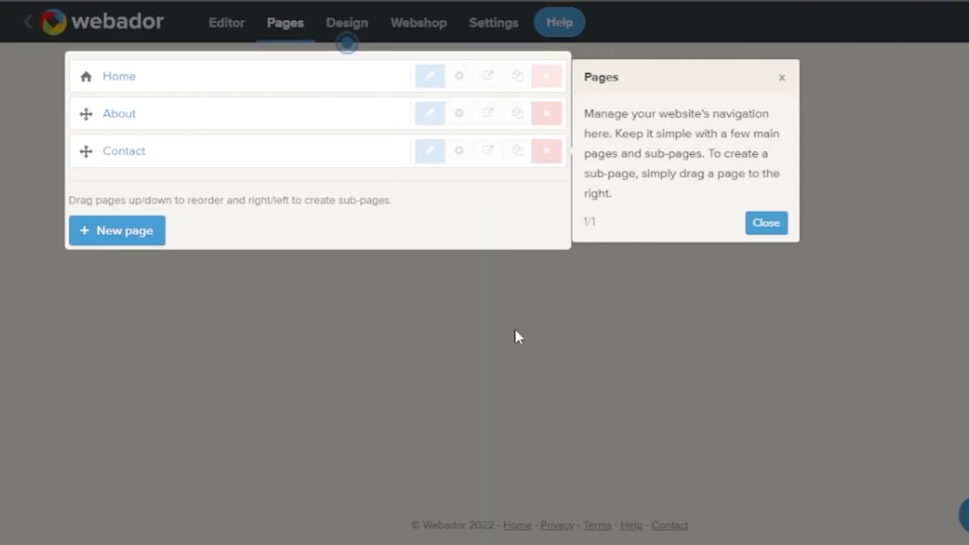
left_click(766, 225)
left_click(347, 24)
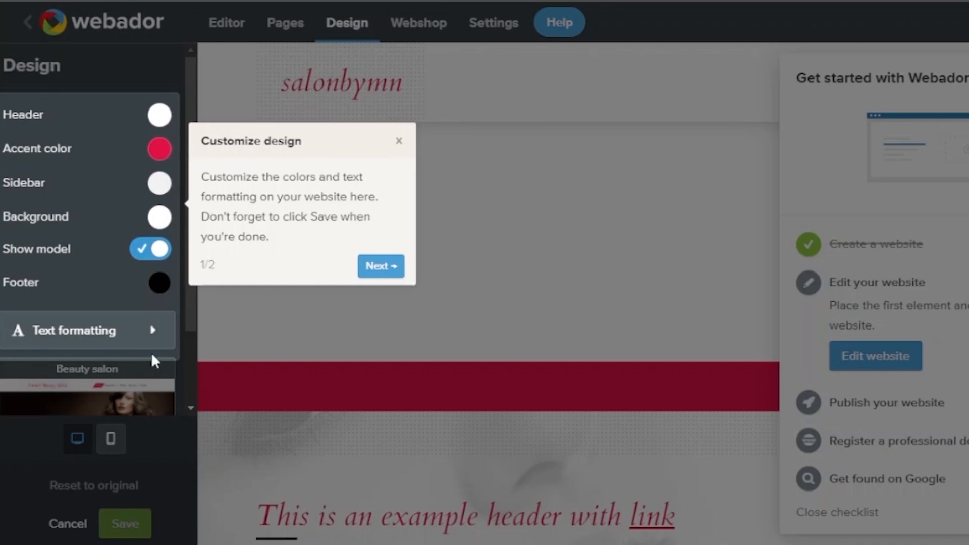
Dismiss the design tour and the getting-started checklist
left_click(378, 268)
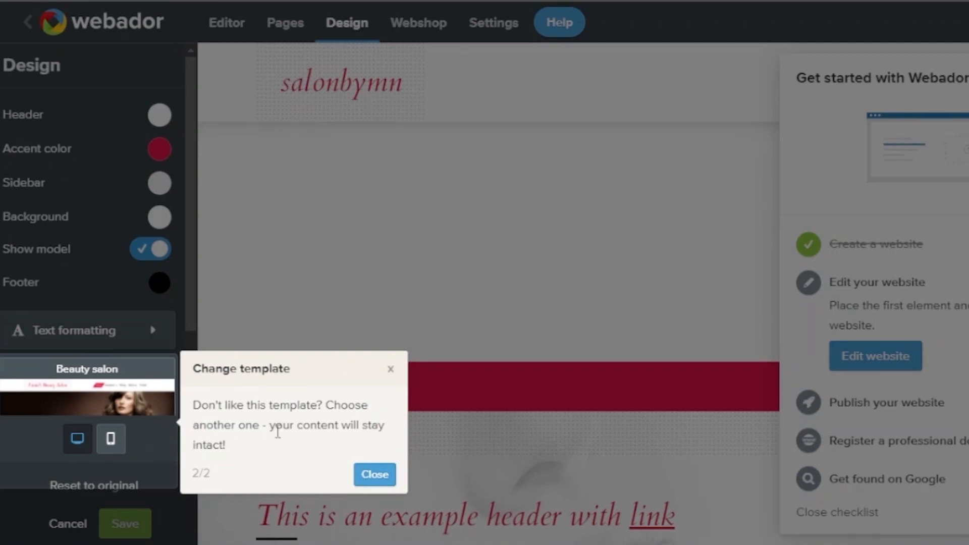
left_click(382, 480)
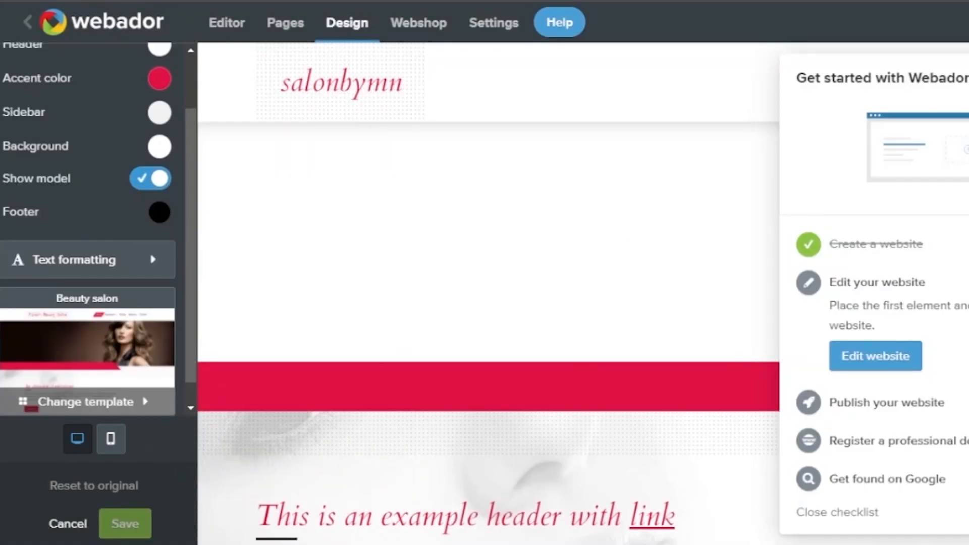
left_click(968, 78)
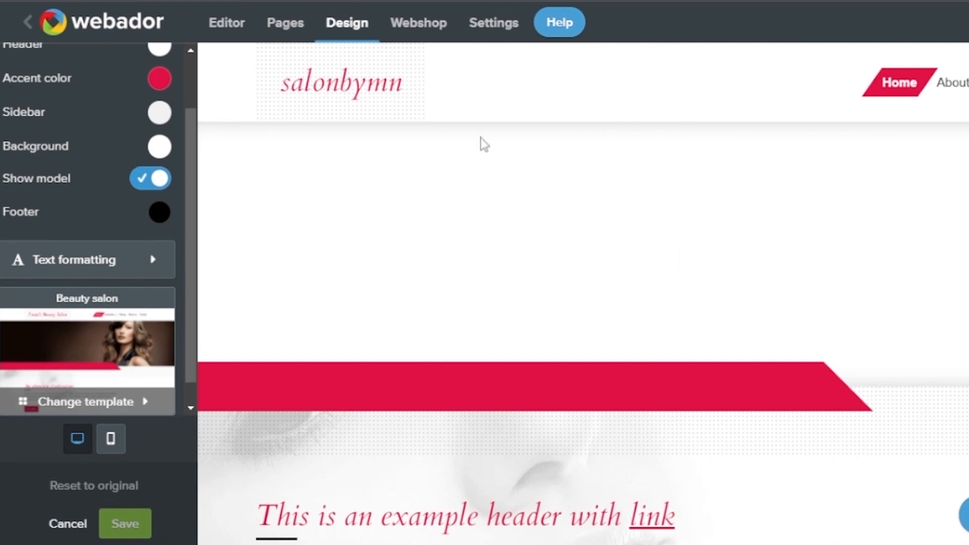
Change the accent colour to the deeper red #c42727
left_click(159, 86)
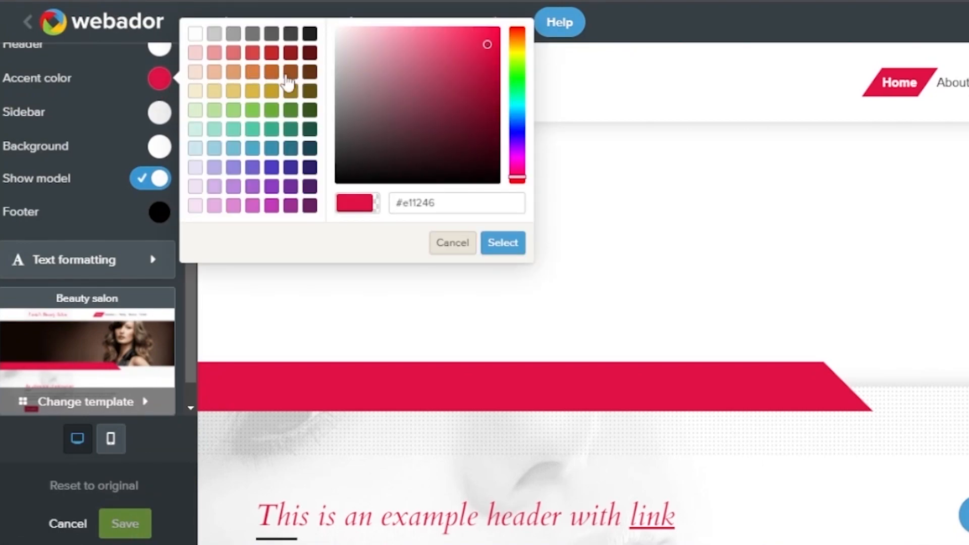
left_click(272, 54)
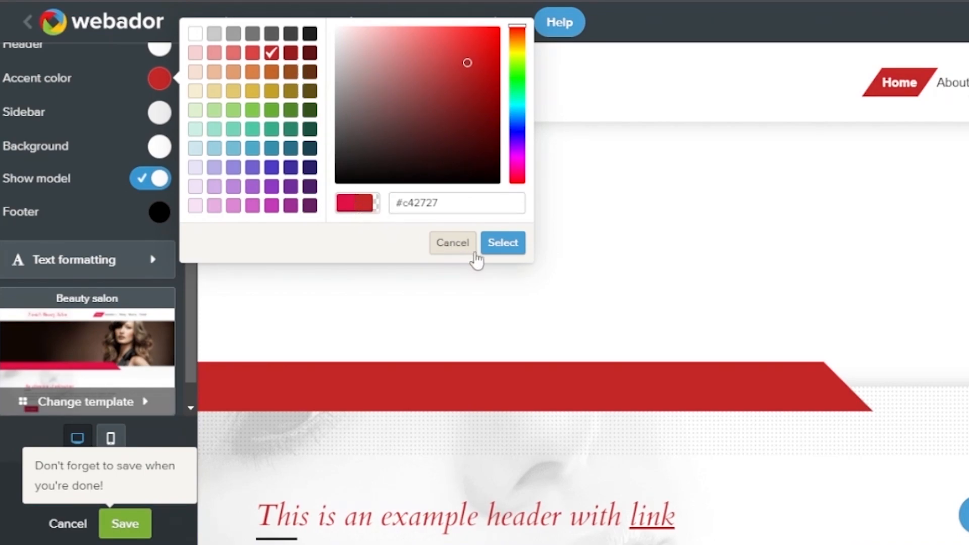
left_click(504, 245)
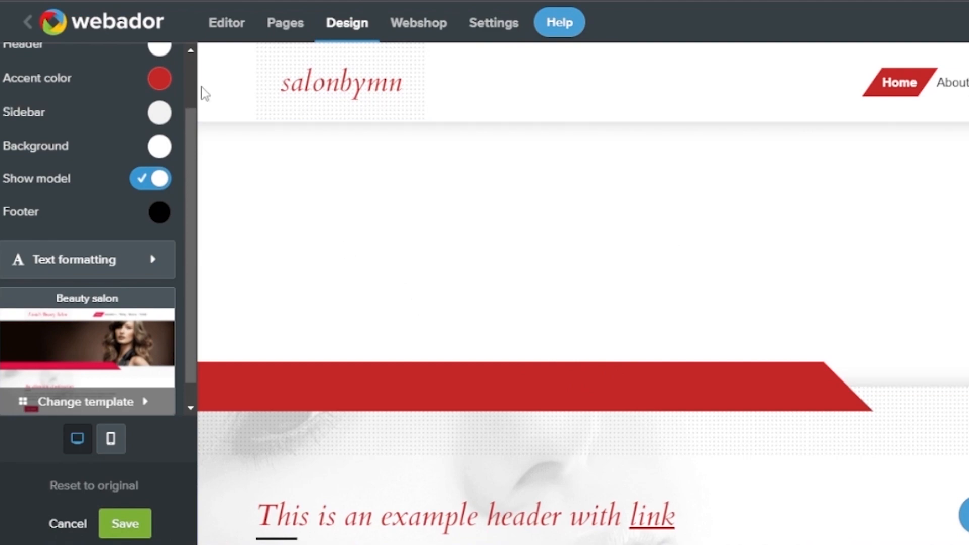
scroll(195, 124, "up", 2)
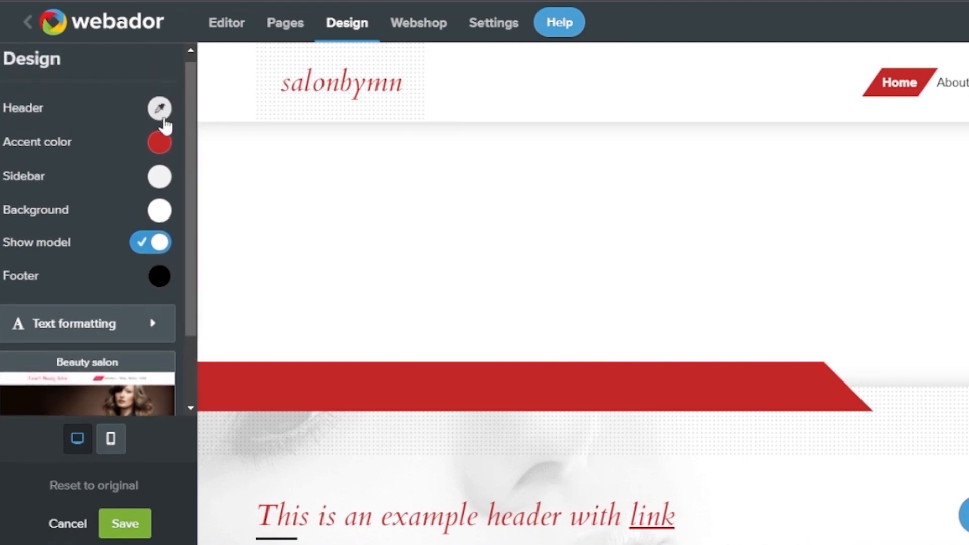
Try dark red and near-black, then set the header colour to a pale peach-pink
left_click(163, 121)
left_click(310, 53)
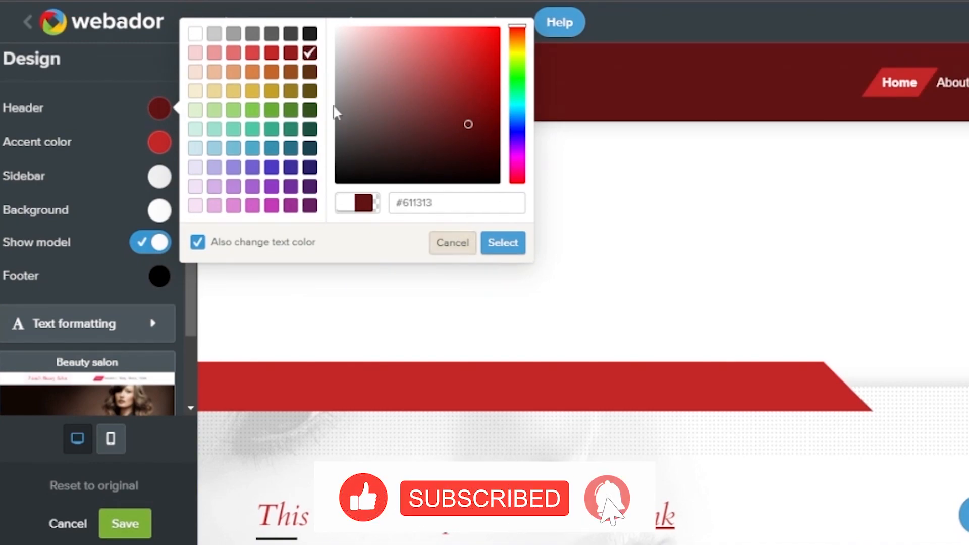
left_click(310, 34)
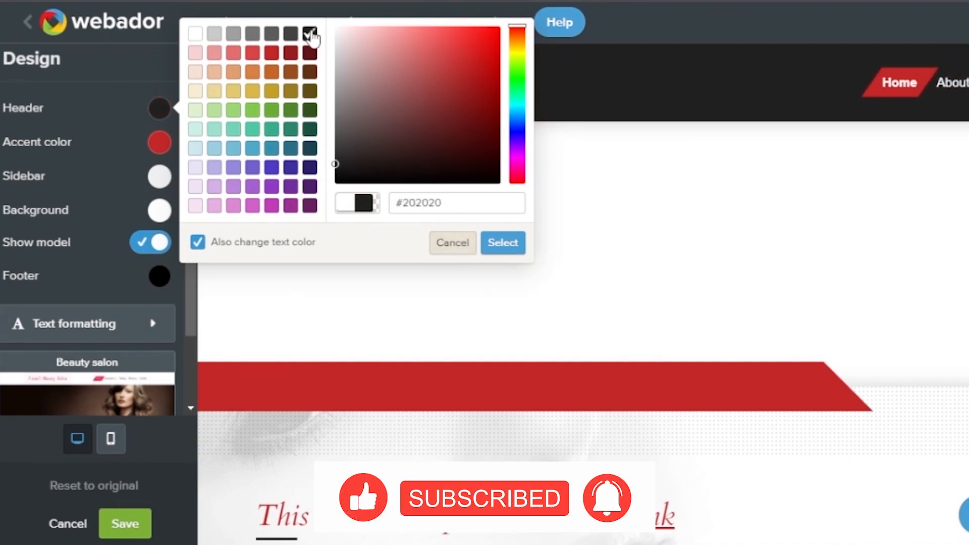
left_click(214, 72)
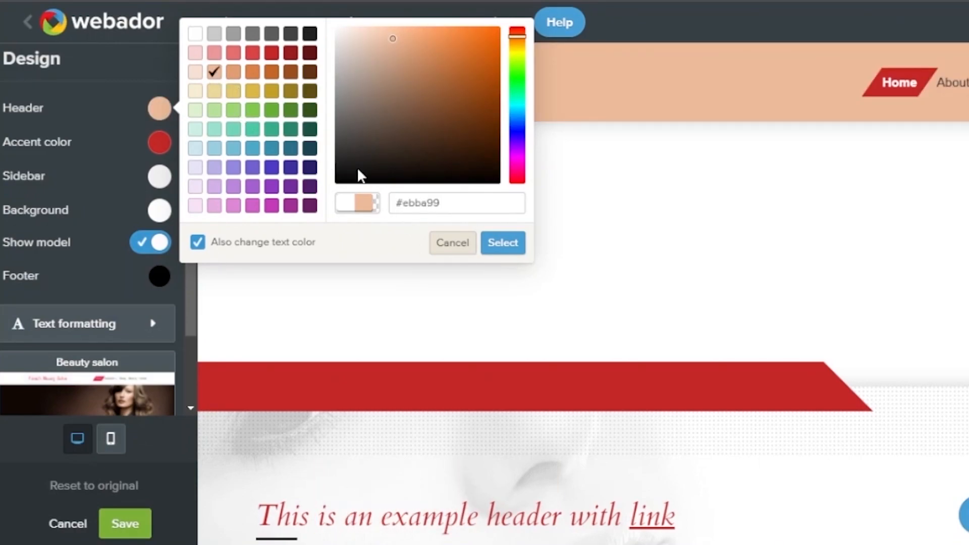
left_click(498, 250)
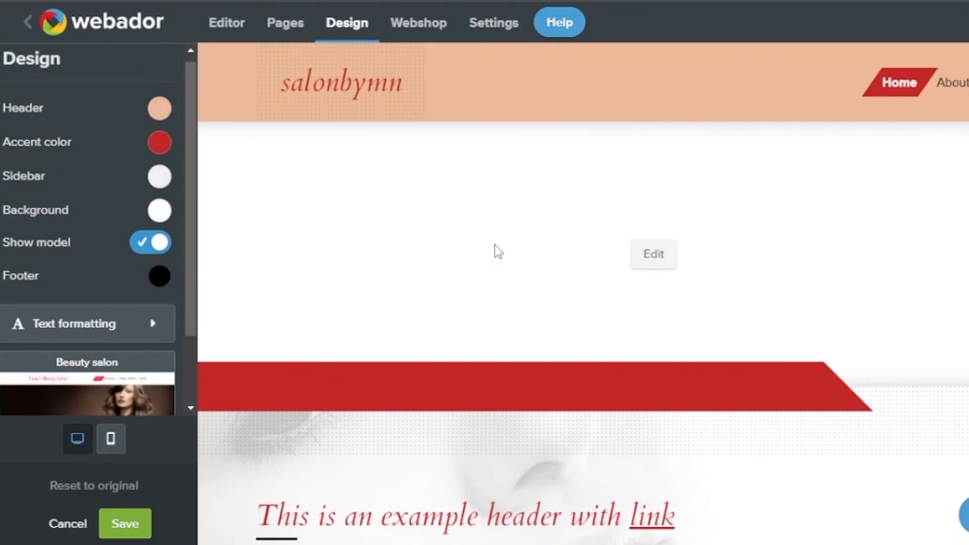
Set the accent to light red #e26f6f and the sidebar to pale peach #f6e0d2
left_click(161, 146)
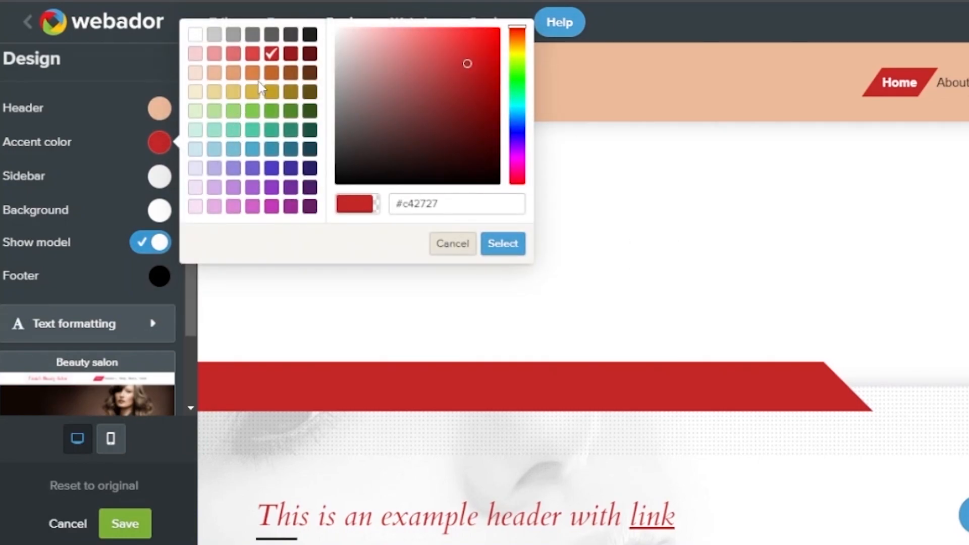
left_click(234, 53)
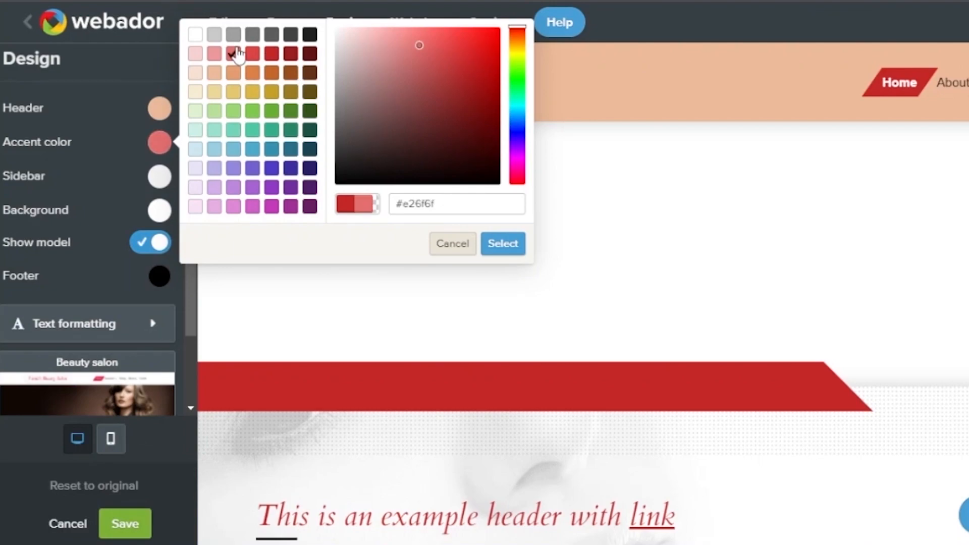
left_click(503, 244)
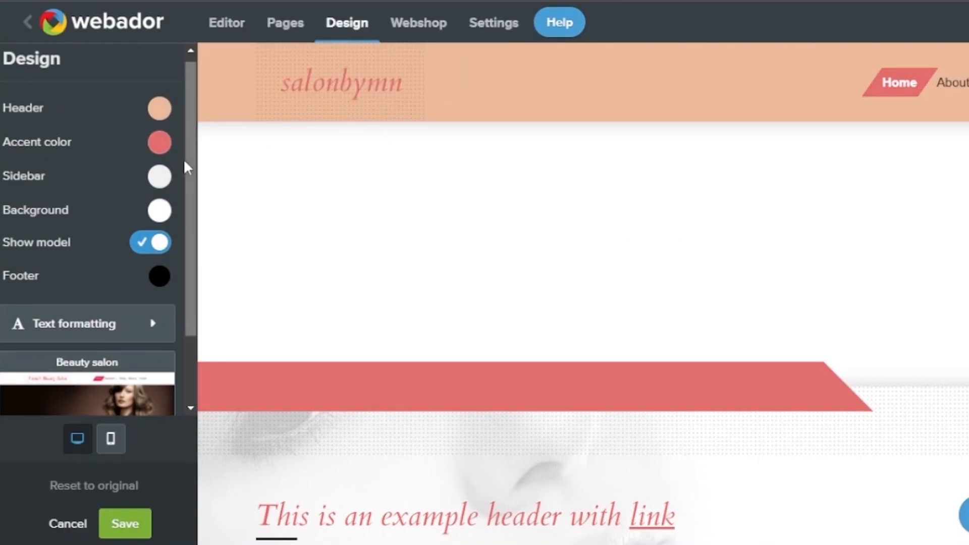
left_click(160, 178)
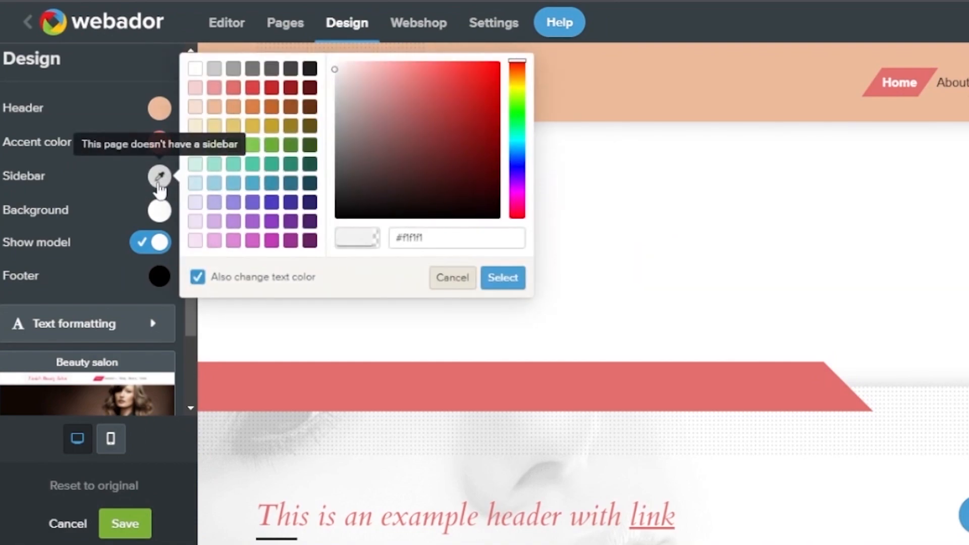
left_click(213, 126)
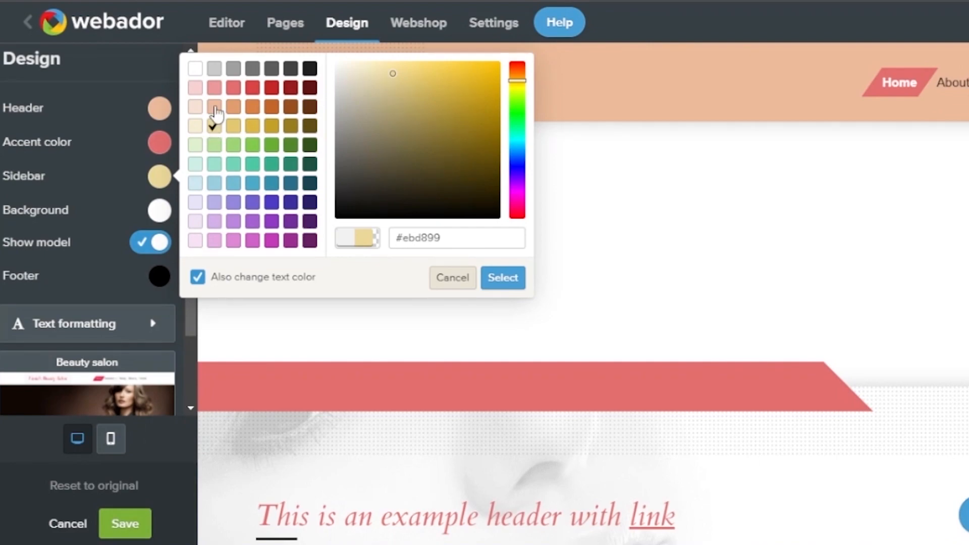
left_click(195, 108)
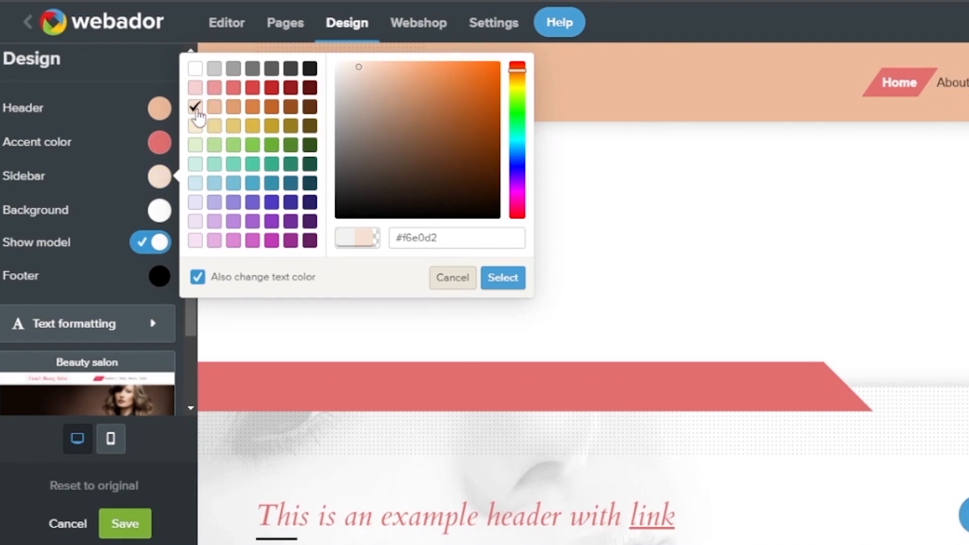
Try pale yellow and peach page backgrounds, then cancel to keep it white
left_click(160, 218)
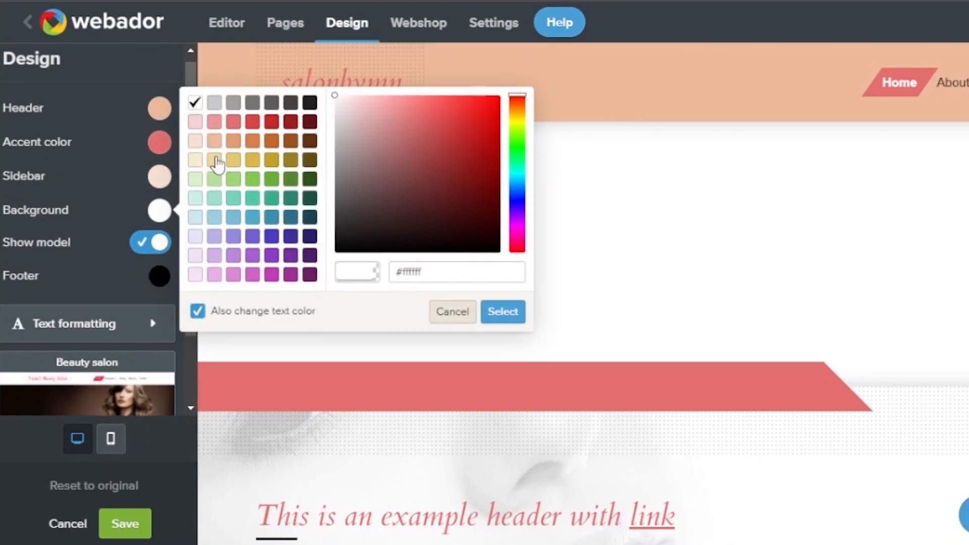
left_click(216, 159)
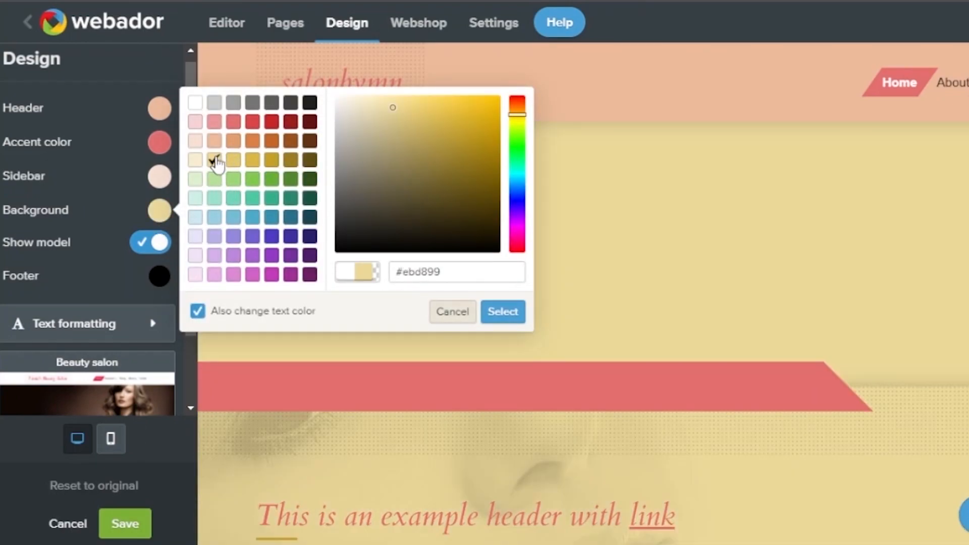
left_click(196, 141)
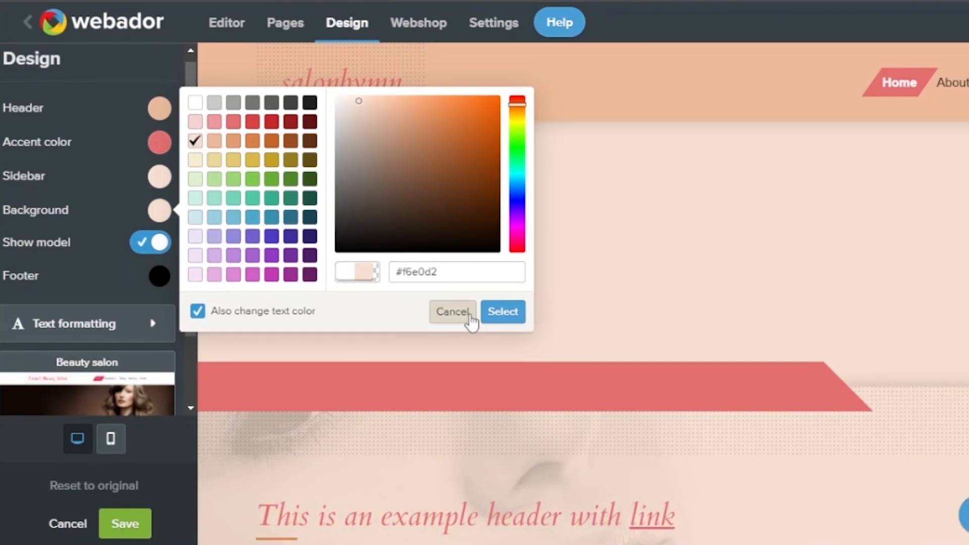
left_click(445, 314)
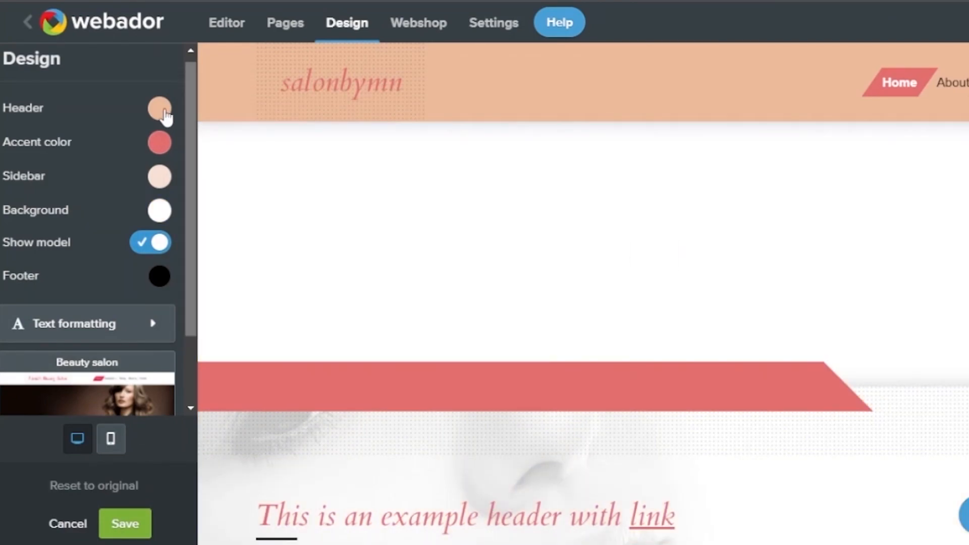
Toggle the model photo off and back on, and leave the footer black
left_click(154, 246)
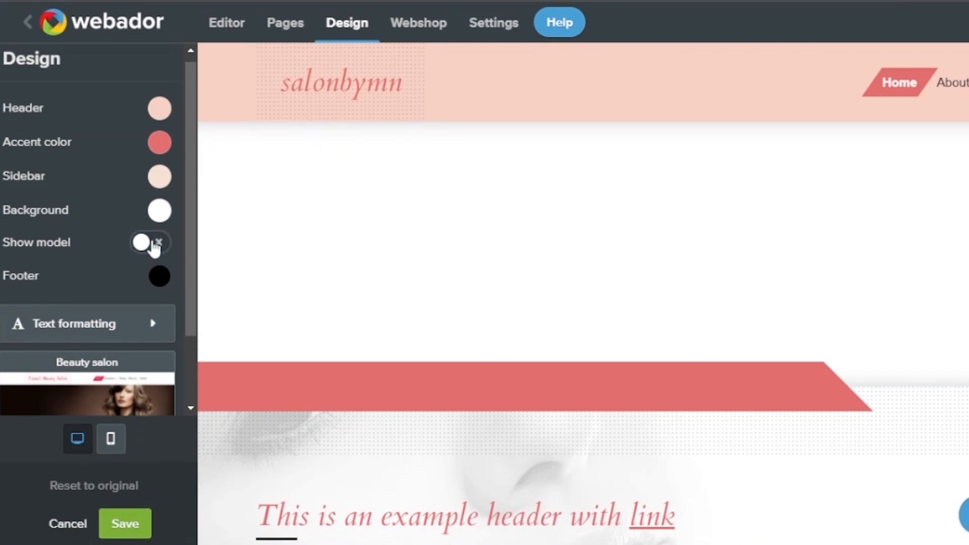
left_click(154, 246)
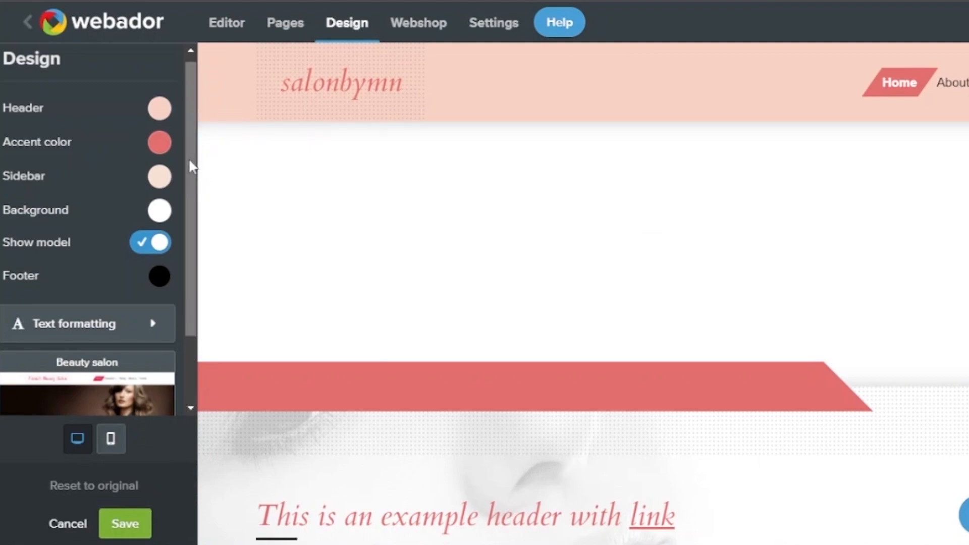
left_click_drag(190, 165, 192, 247)
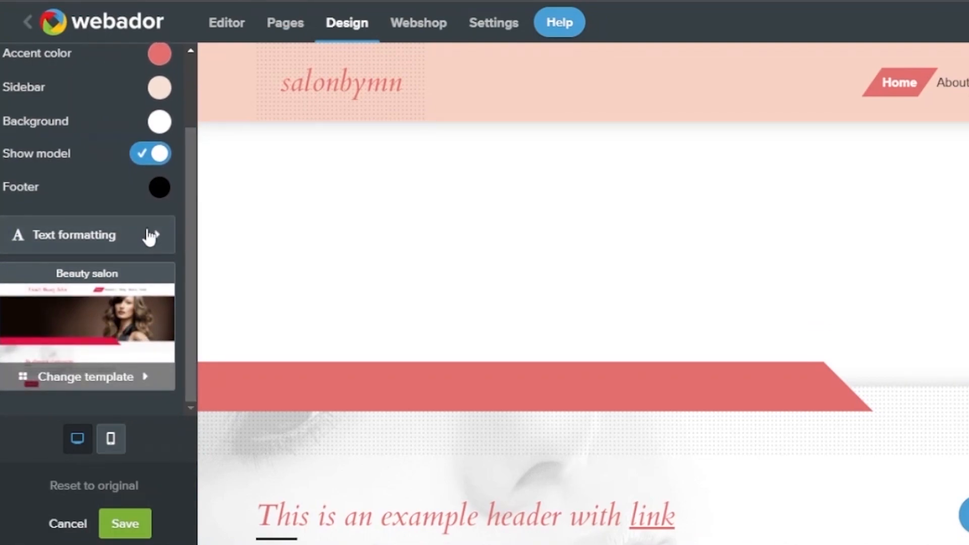
left_click(160, 188)
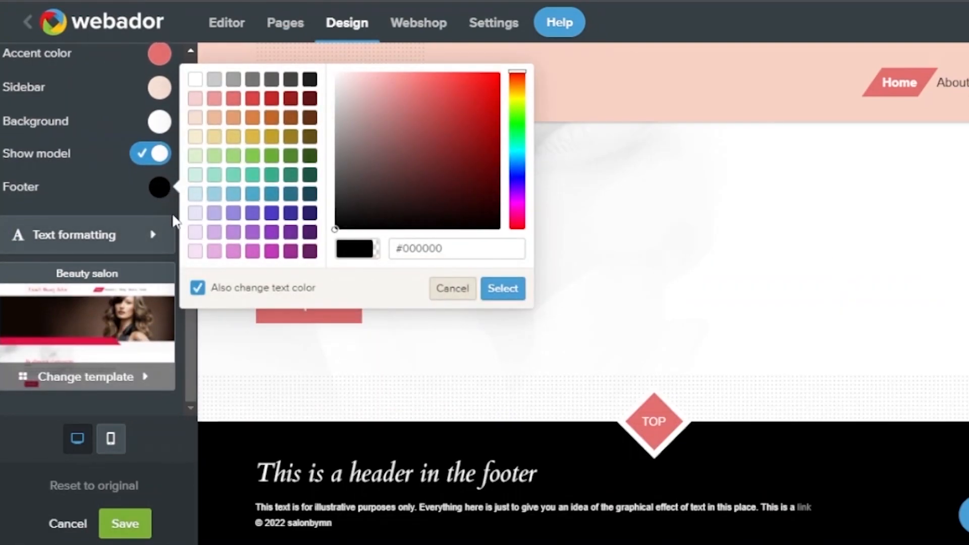
left_click(163, 235)
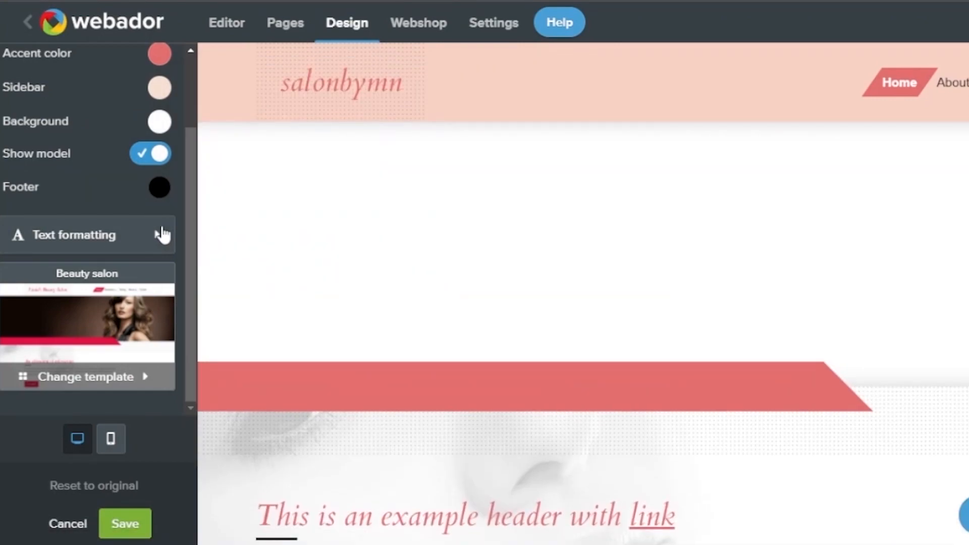
In Text formatting, give general text colour #424242 and choose Anton as default font
left_click(154, 242)
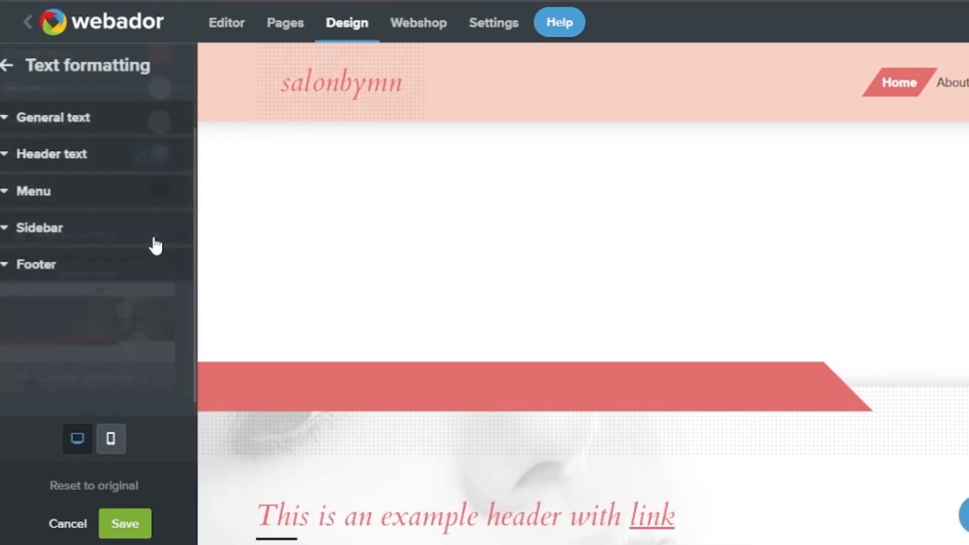
left_click(83, 126)
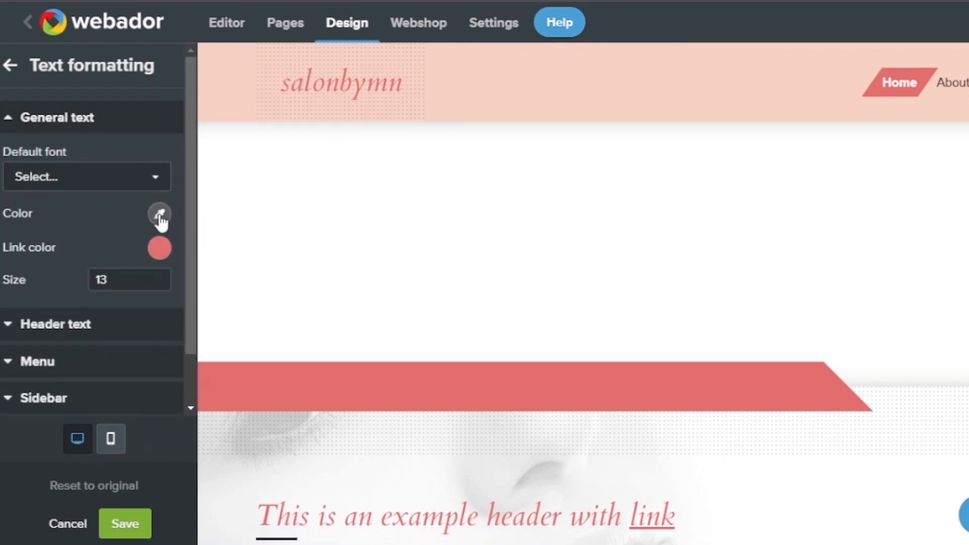
left_click(160, 216)
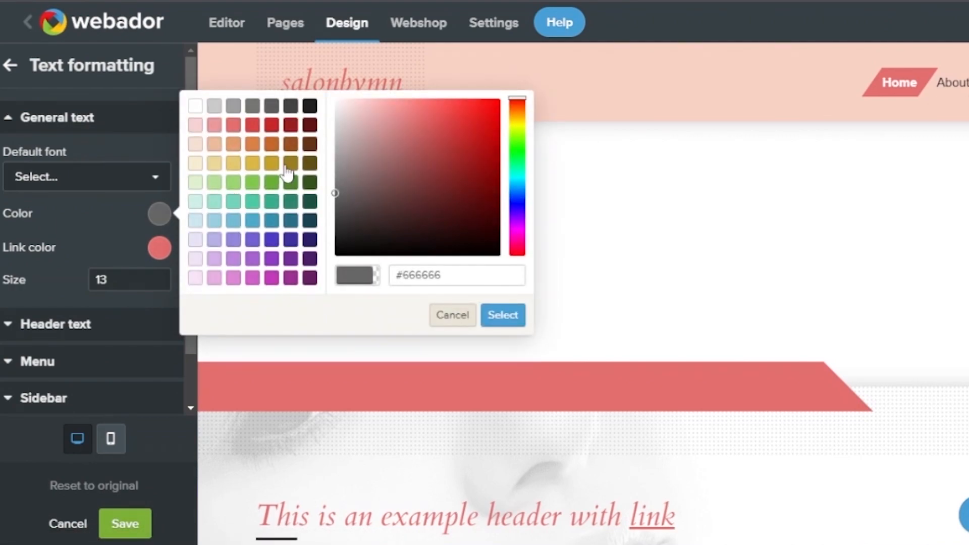
left_click(309, 107)
left_click(290, 106)
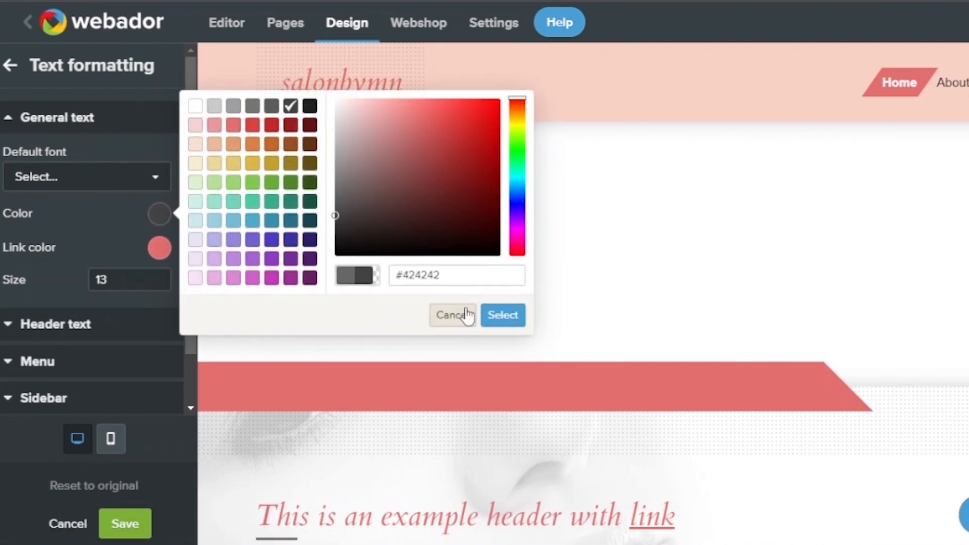
left_click(498, 317)
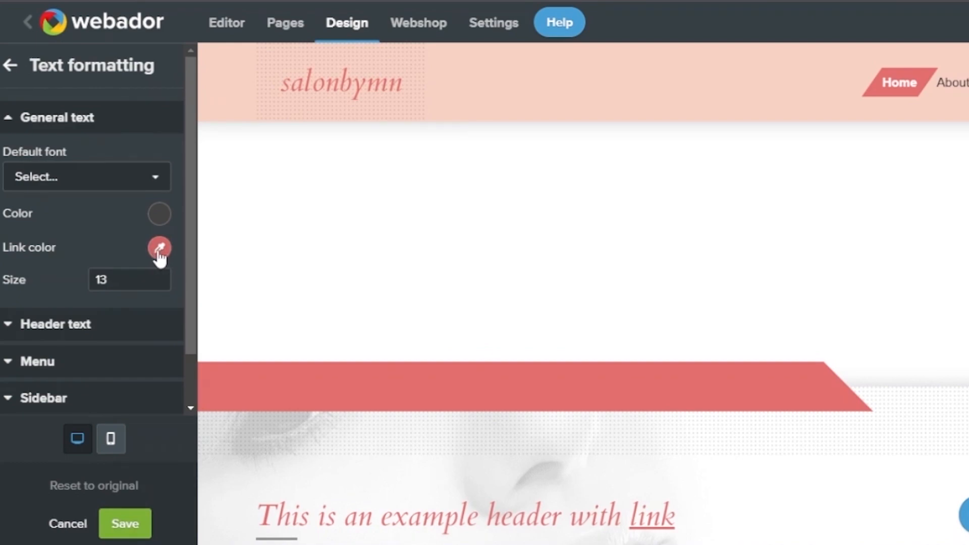
left_click(156, 178)
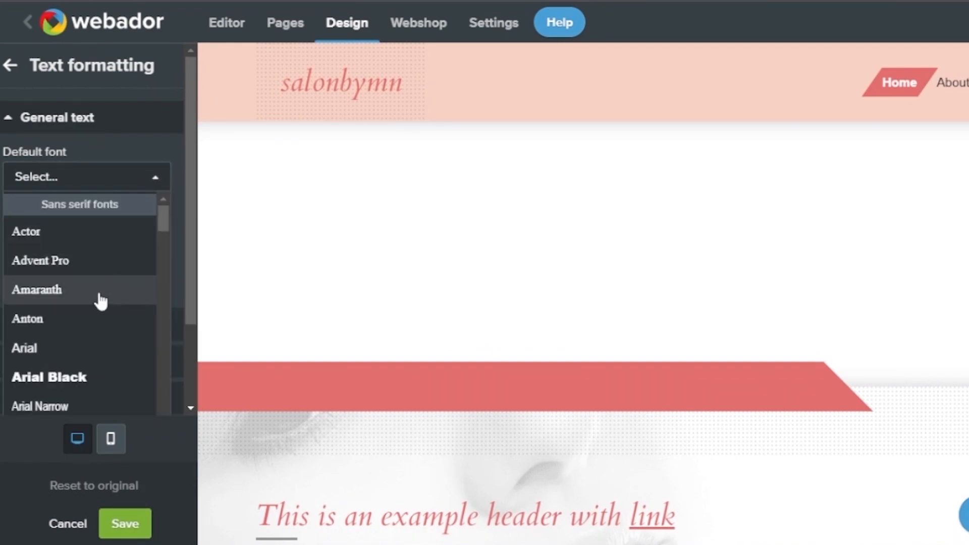
left_click(86, 320)
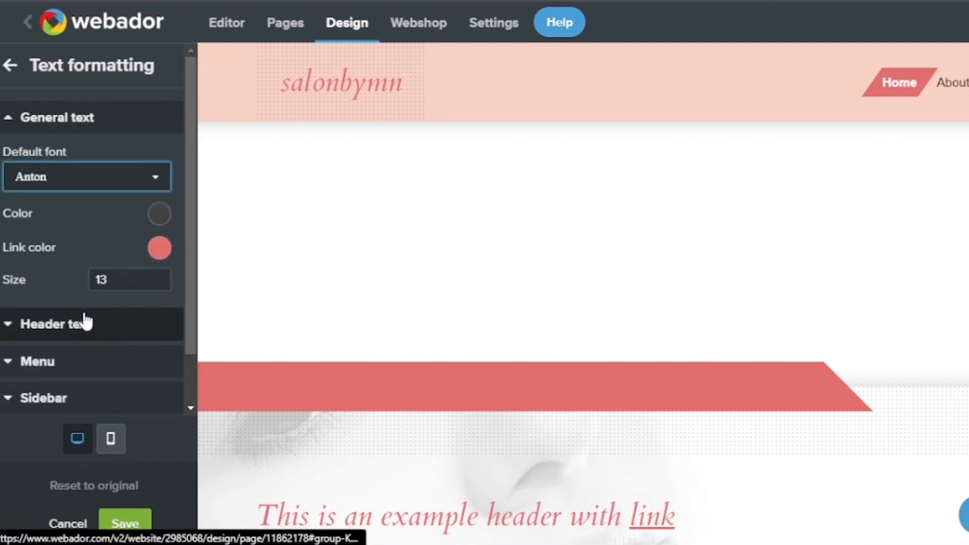
Set the header text font to Oxygen with italics turned off
left_click(72, 325)
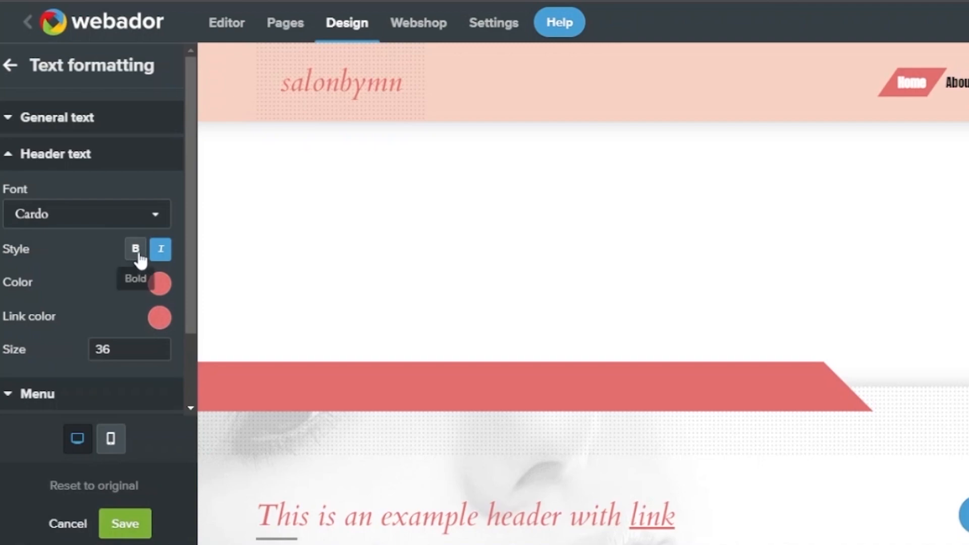
left_click(156, 222)
scroll(151, 323, "up", 1)
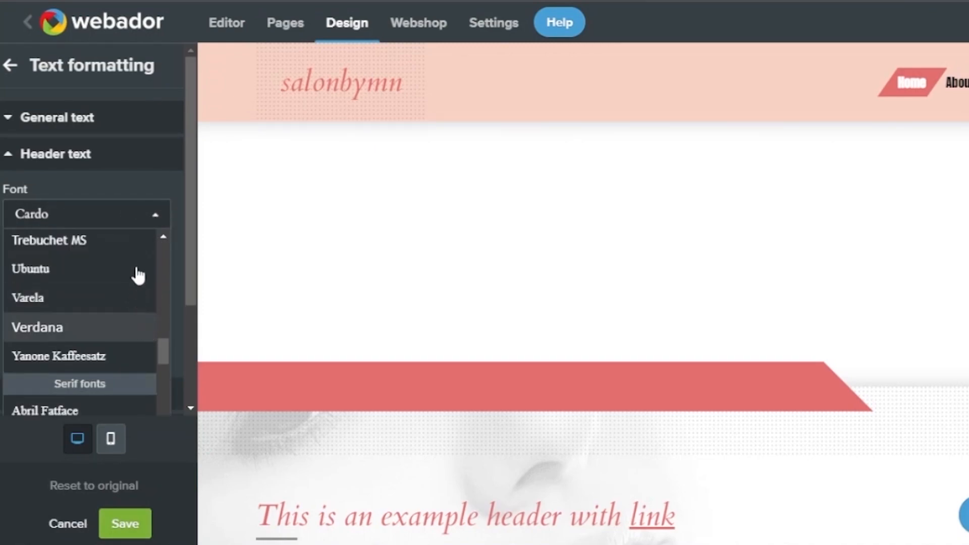
scroll(139, 349, "up", 1)
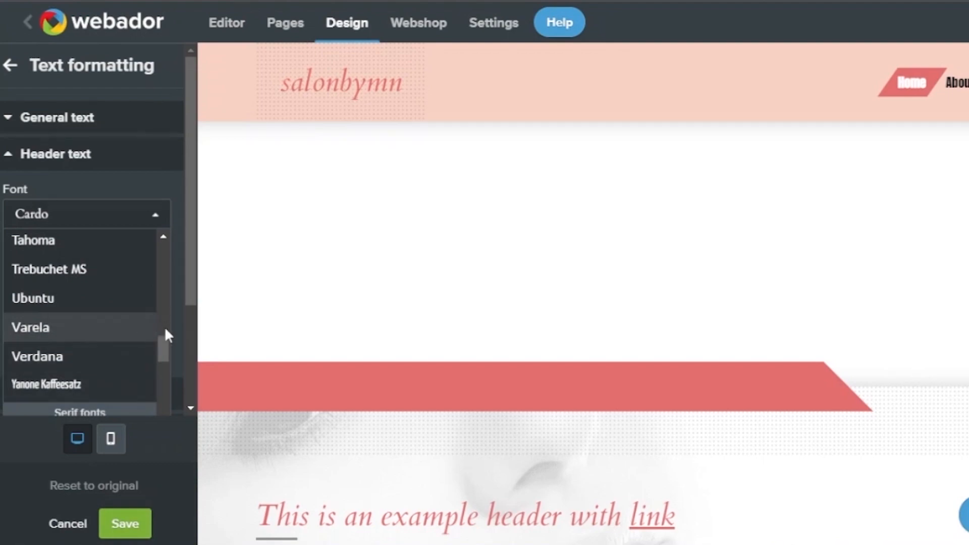
left_click_drag(162, 349, 162, 317)
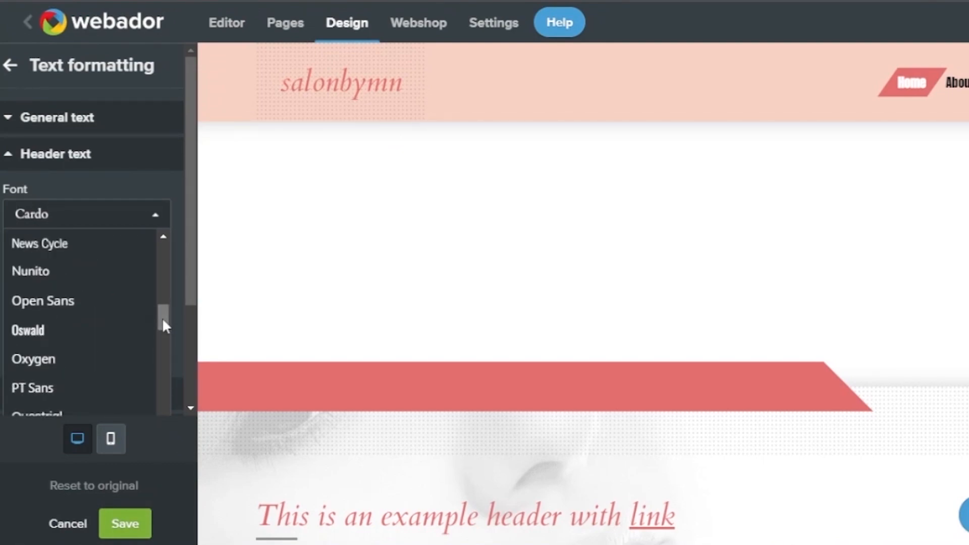
left_click(83, 358)
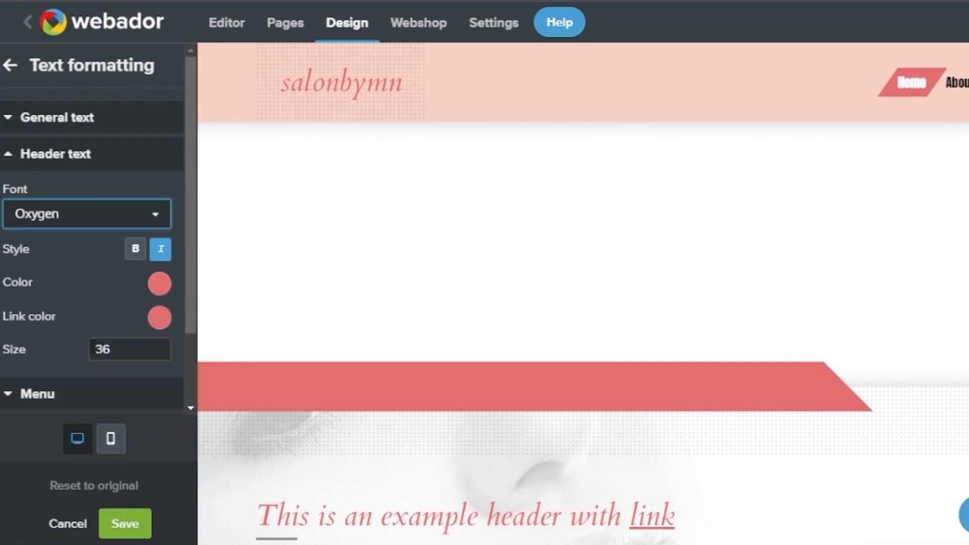
left_click(163, 259)
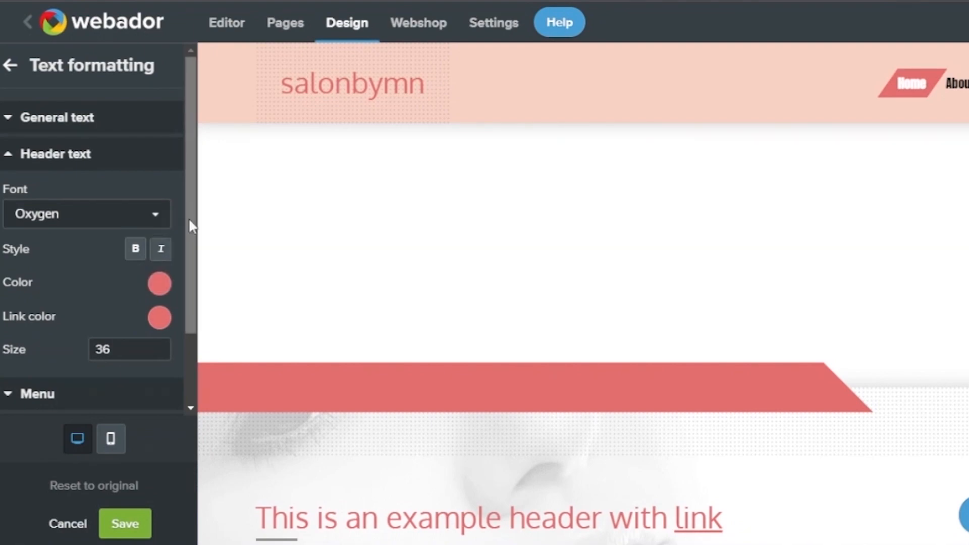
Make the header text red #da4444 and save the text formatting
left_click(160, 284)
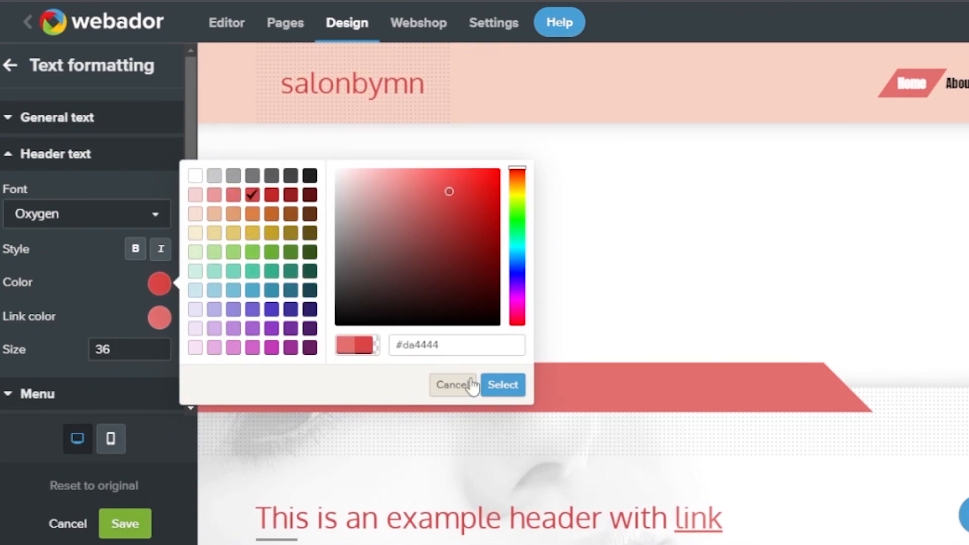
left_click(503, 387)
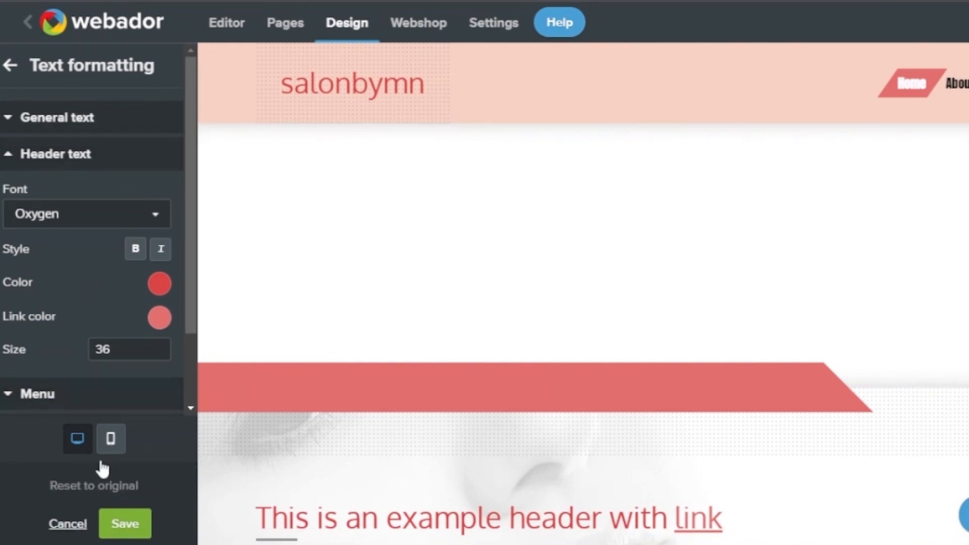
left_click(142, 523)
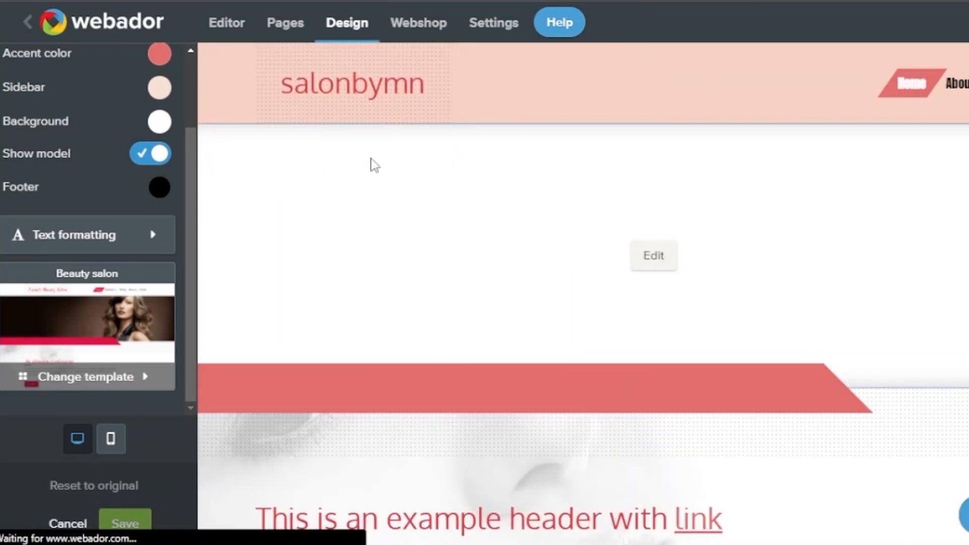
Swap the home banner image for the pink hair dryers and leaves stock photo and save the banner
left_click(237, 29)
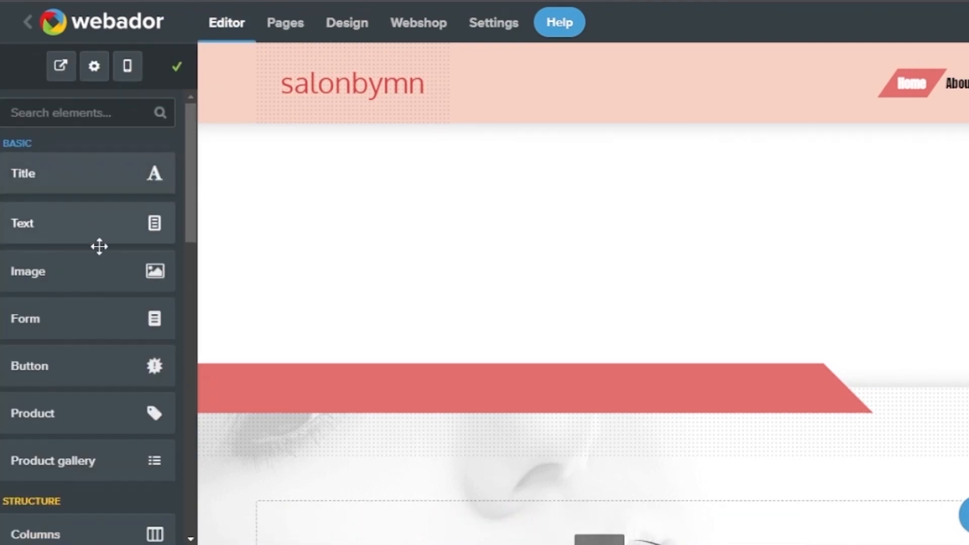
left_click(671, 266)
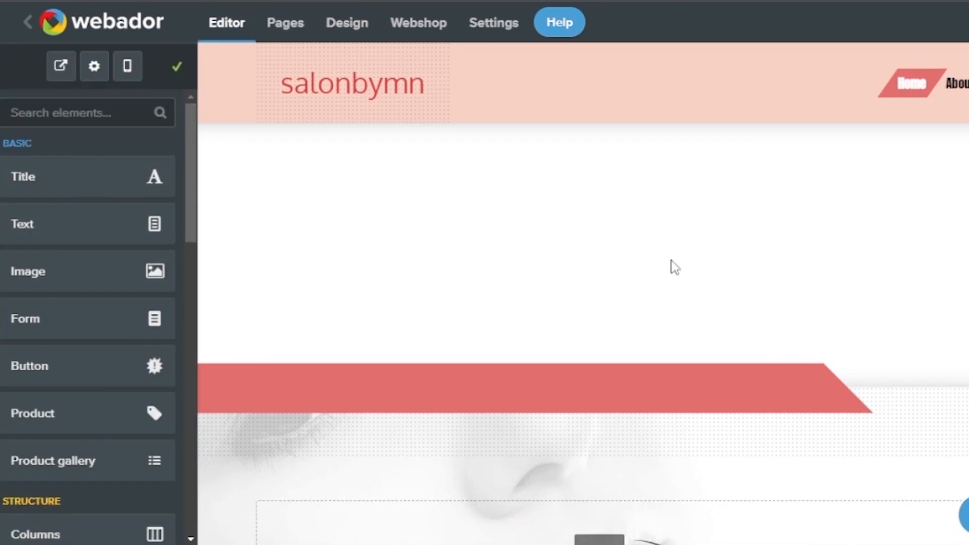
left_click(106, 375)
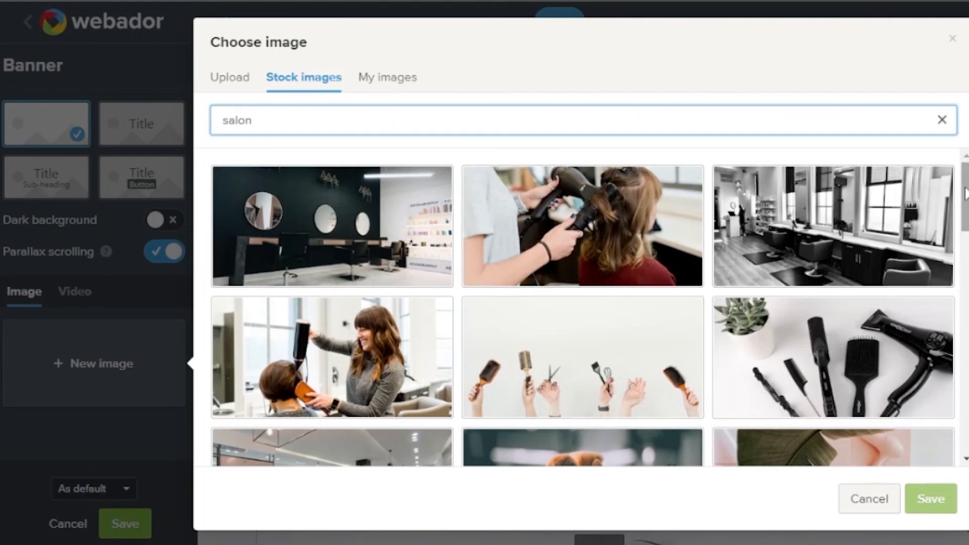
scroll(965, 194, "down", 4)
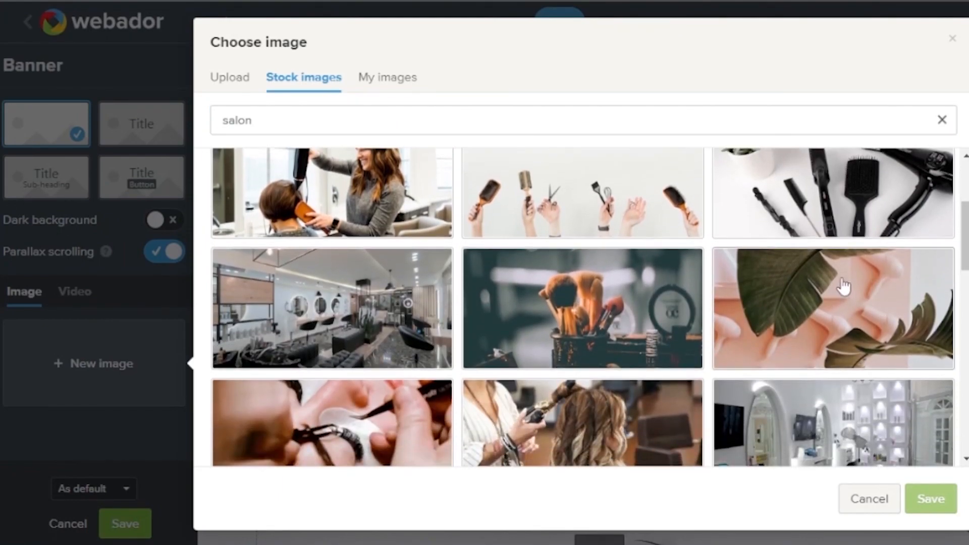
left_click(841, 286)
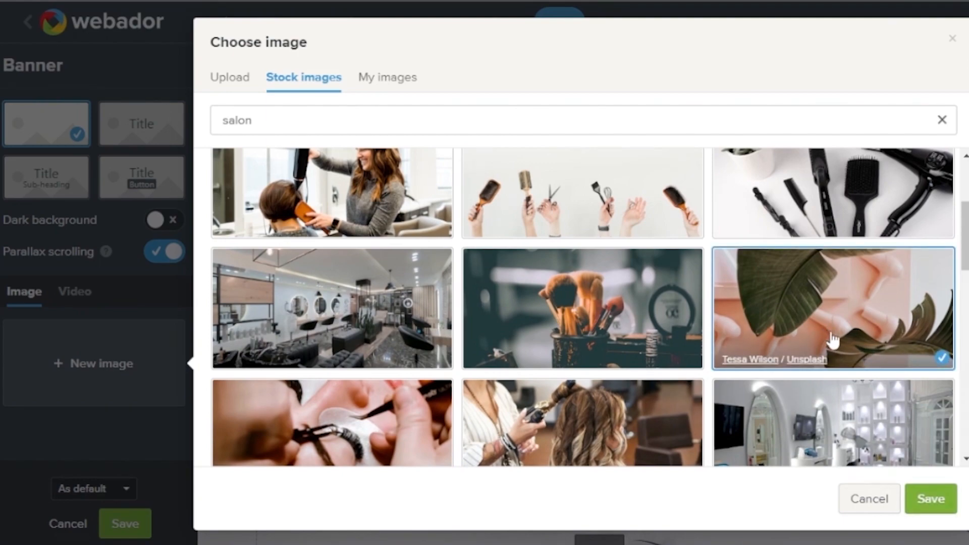
left_click(931, 500)
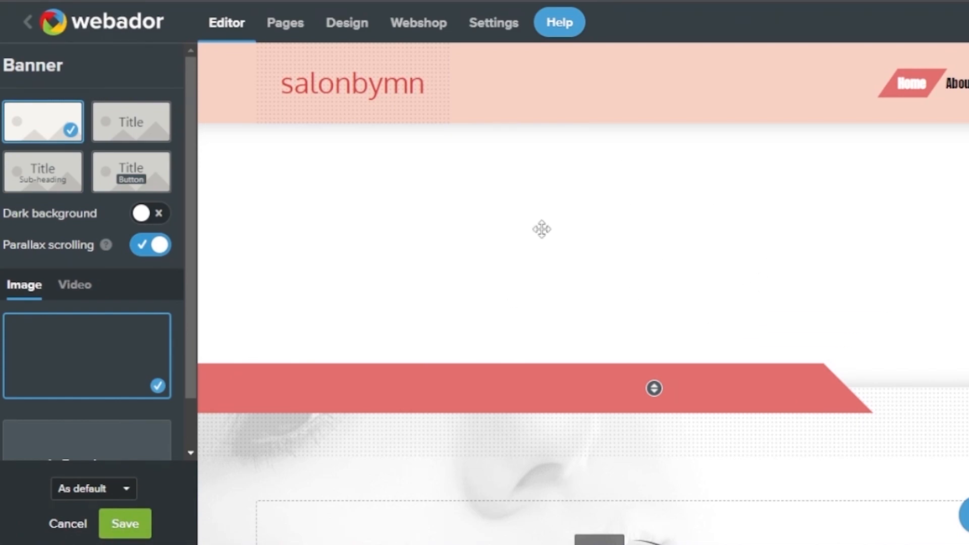
scroll(583, 293, "down", 6)
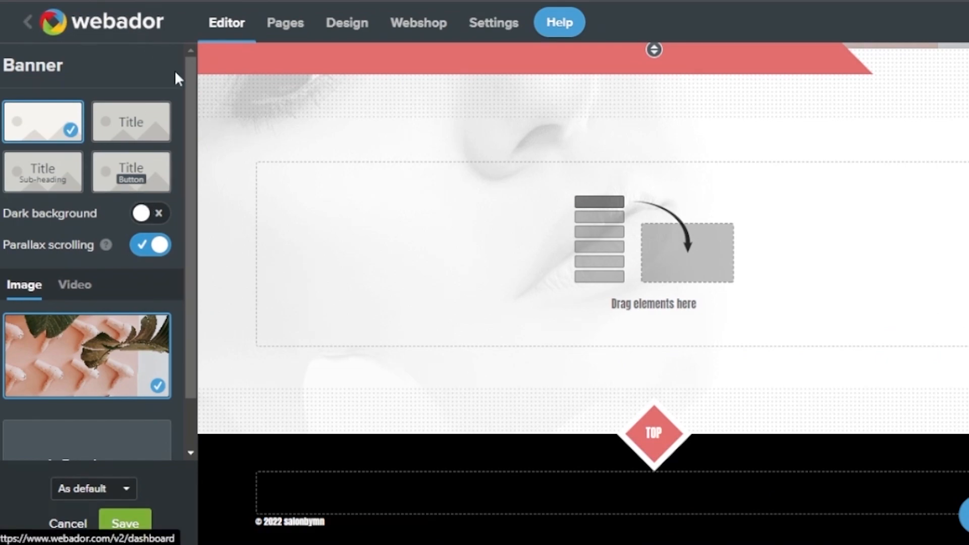
scroll(155, 313, "down", 1)
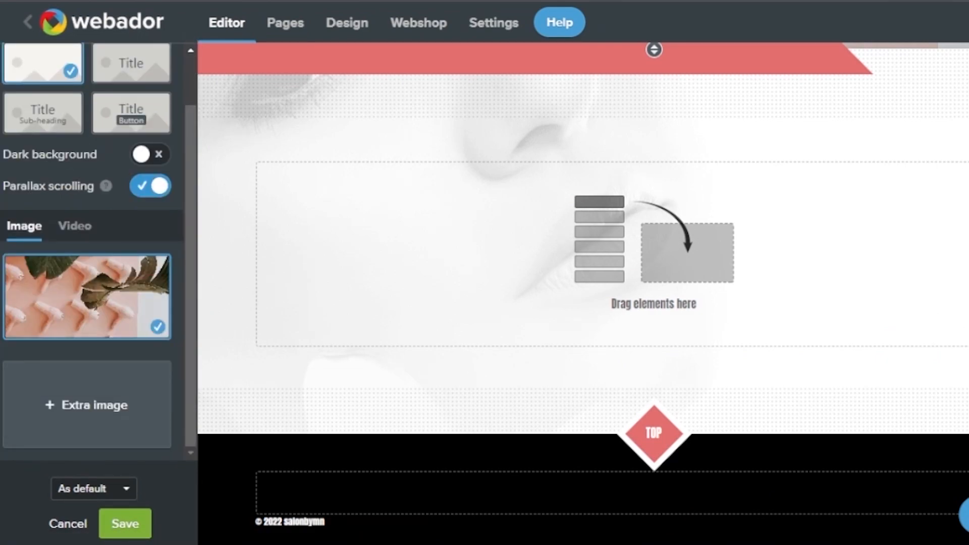
left_click(116, 535)
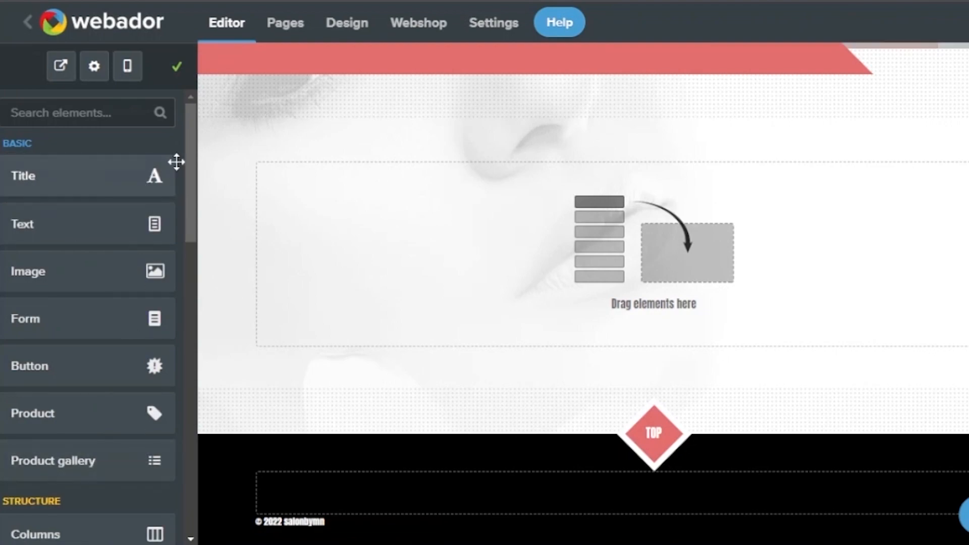
Drop a three-column Columns element into the empty 'Drag elements here' area below the banner
left_click_drag(189, 157, 185, 256)
left_click(128, 121)
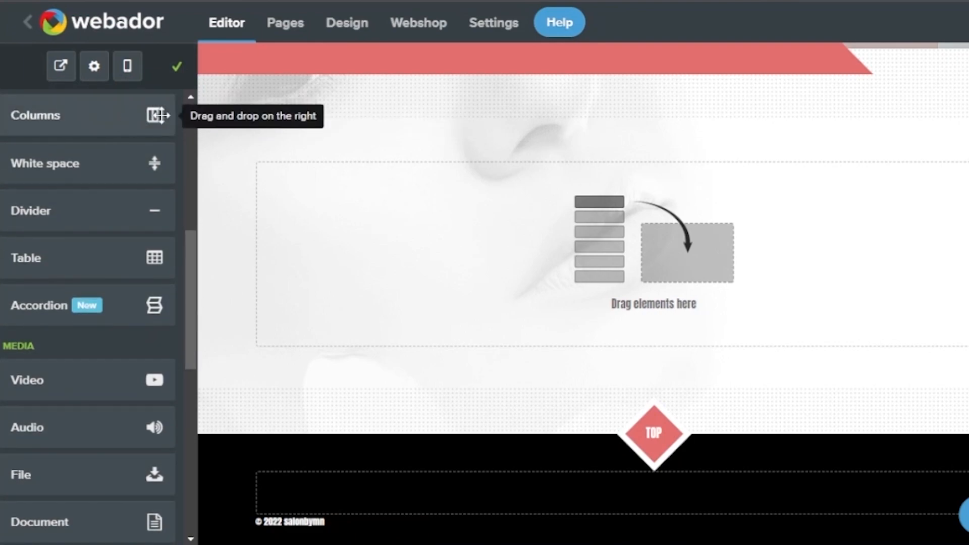
left_click_drag(154, 115, 599, 228)
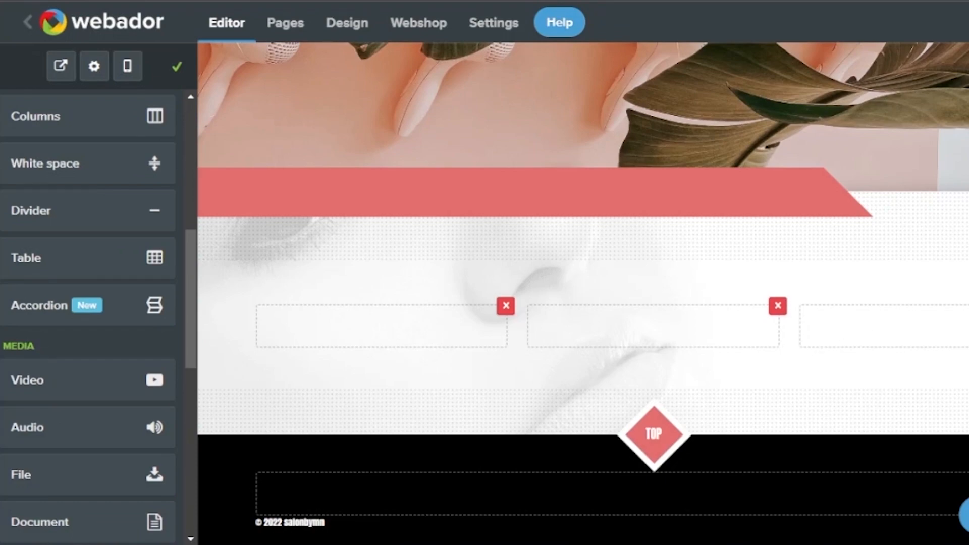
Place a Social – Icons element in the black footer and centre-align it
scroll(583, 293, "up", 4)
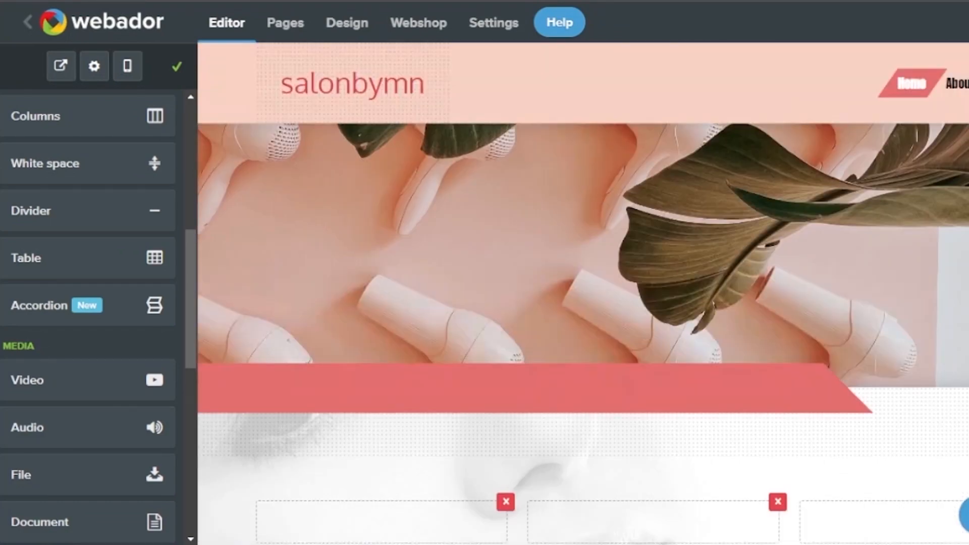
left_click_drag(190, 253, 189, 444)
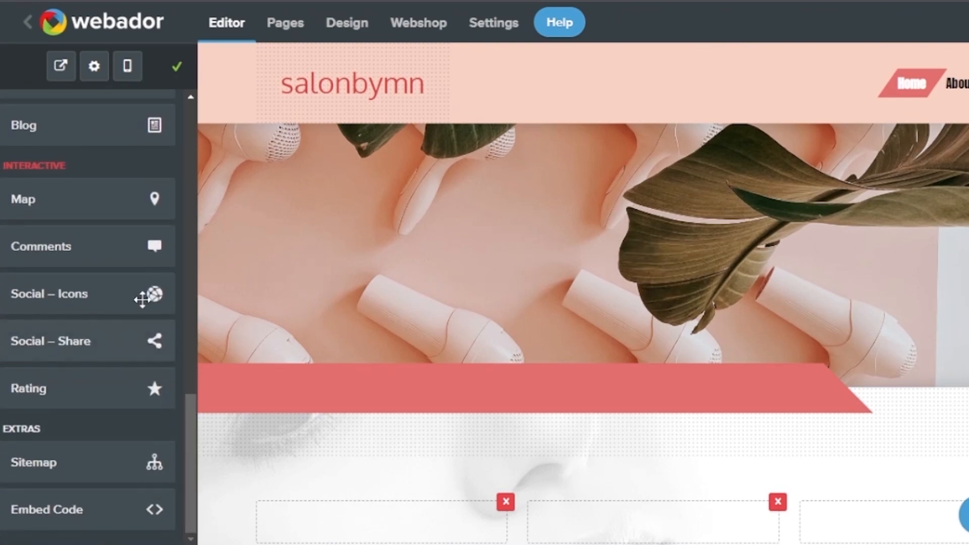
scroll(692, 432, "down", 3)
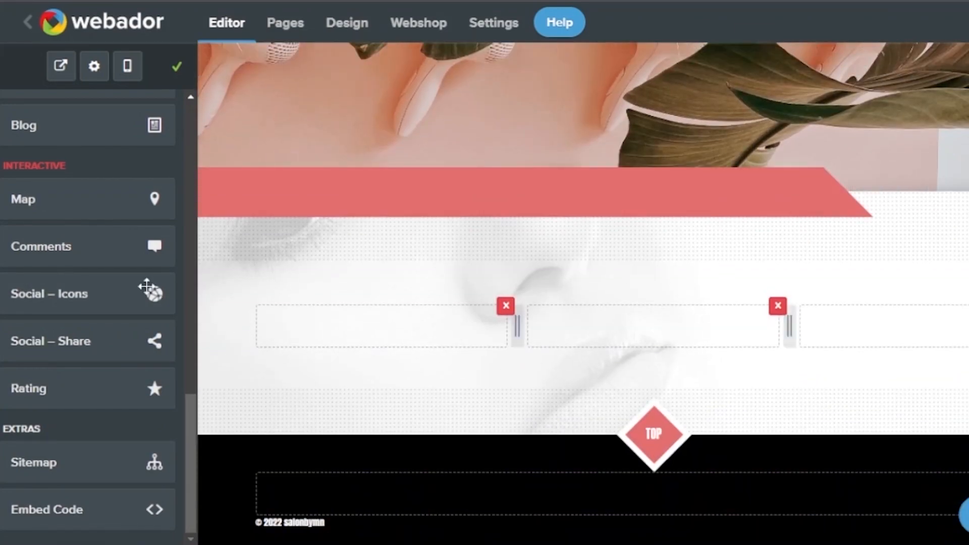
left_click_drag(124, 291, 566, 507)
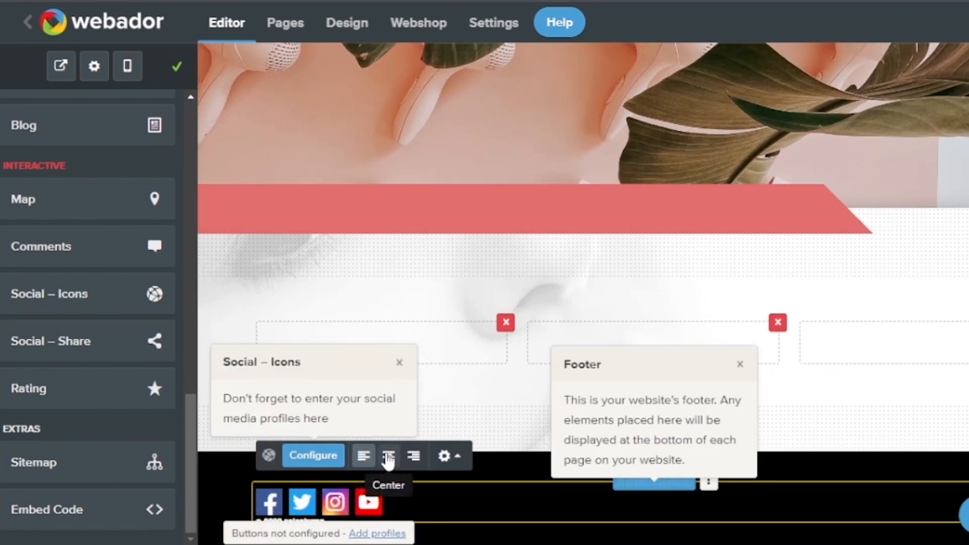
left_click(387, 457)
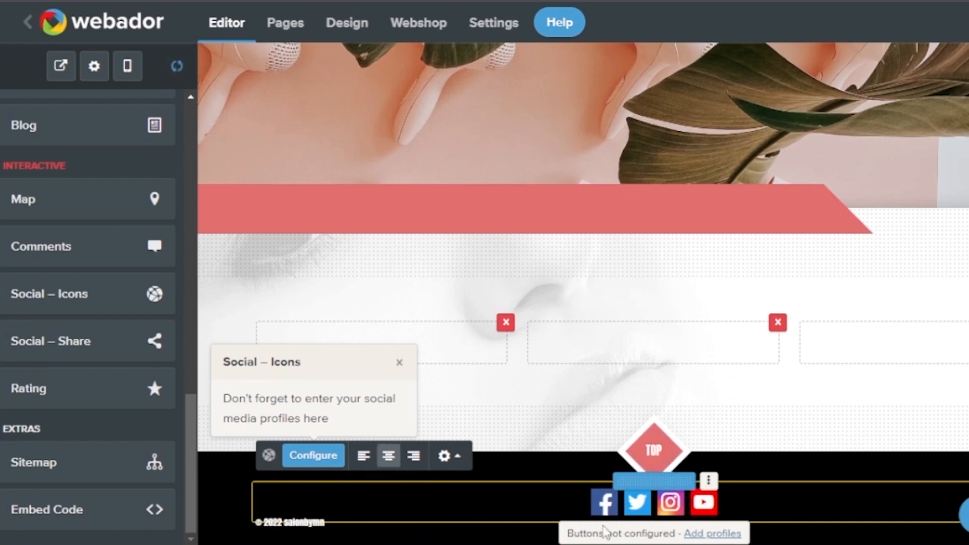
scroll(583, 293, "up", 5)
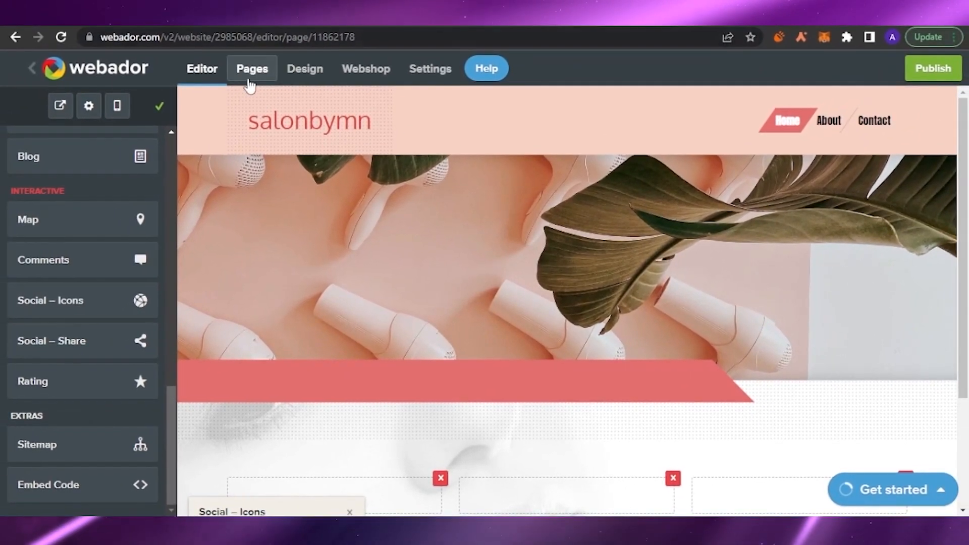
left_click(236, 47)
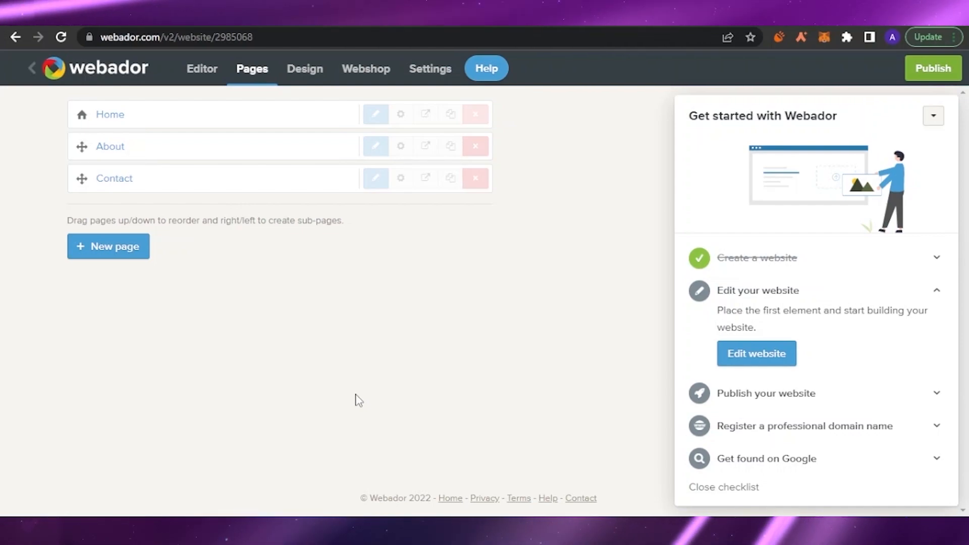
left_click(120, 249)
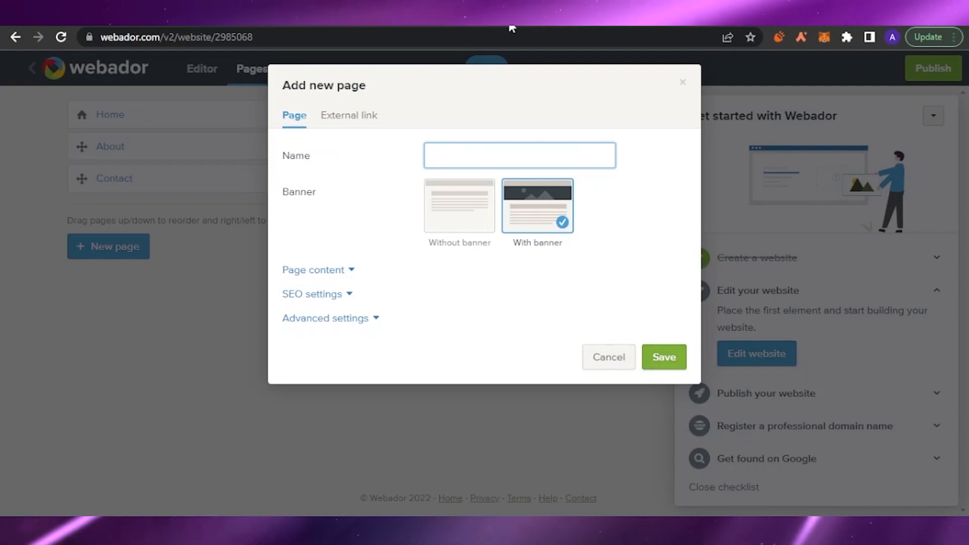
left_click(209, 227)
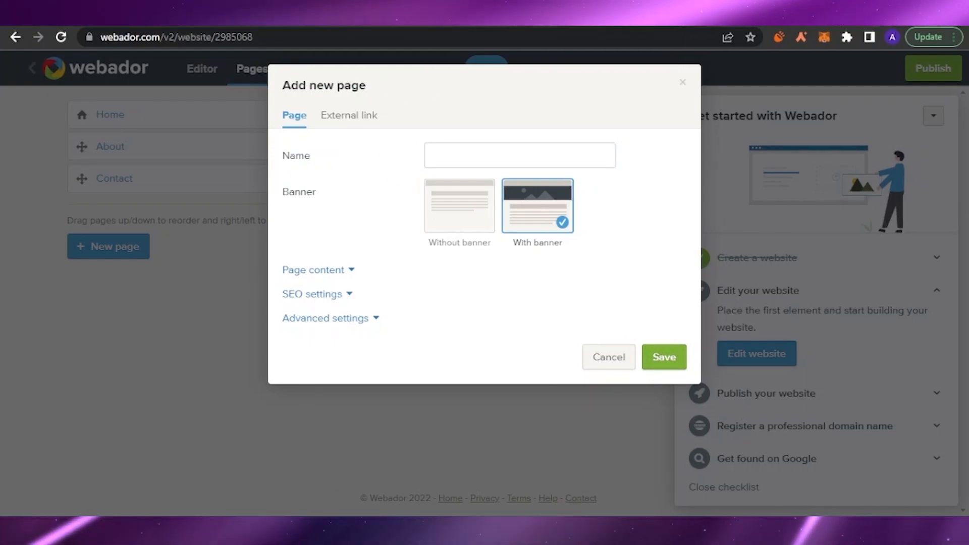
left_click(620, 360)
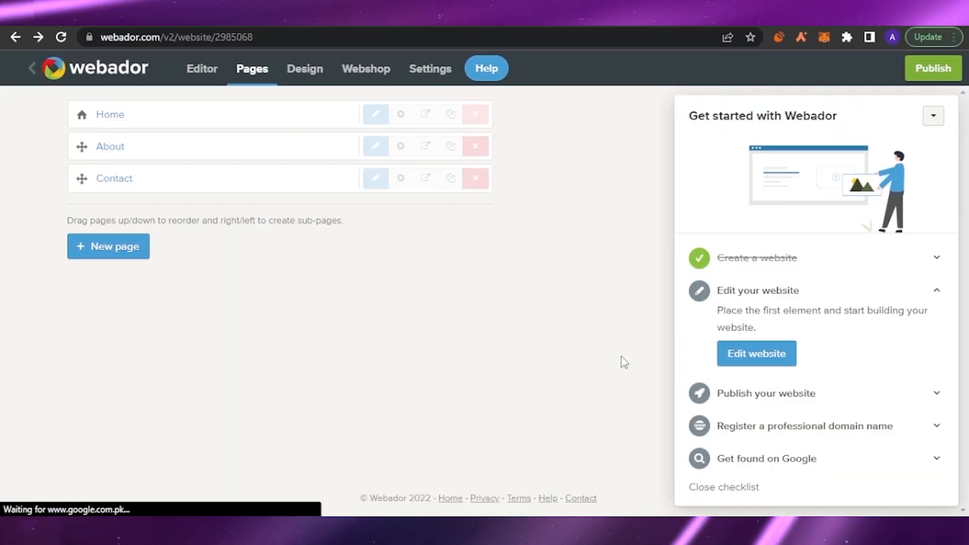
left_click(200, 69)
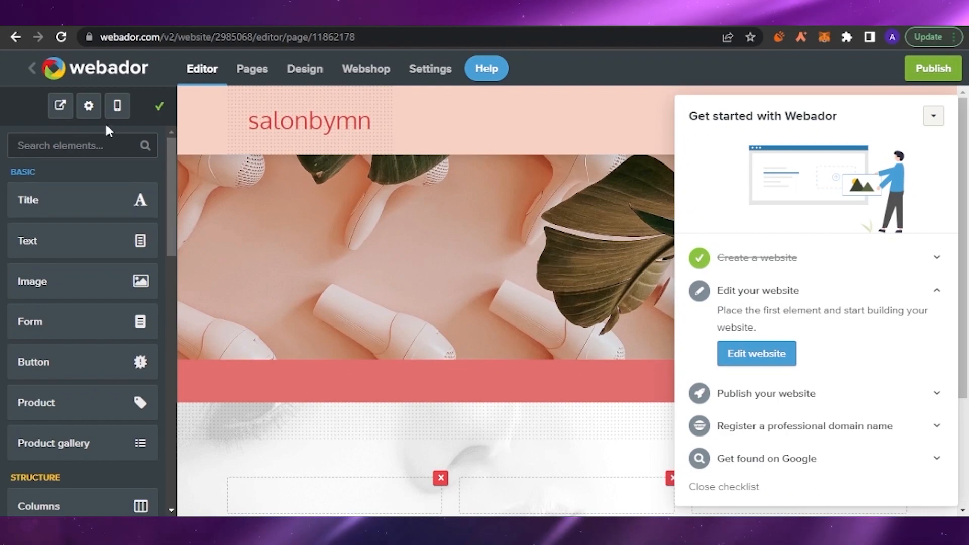
Switch the salonbymn home page to mobile view and collapse the Get started checklist
left_click(118, 105)
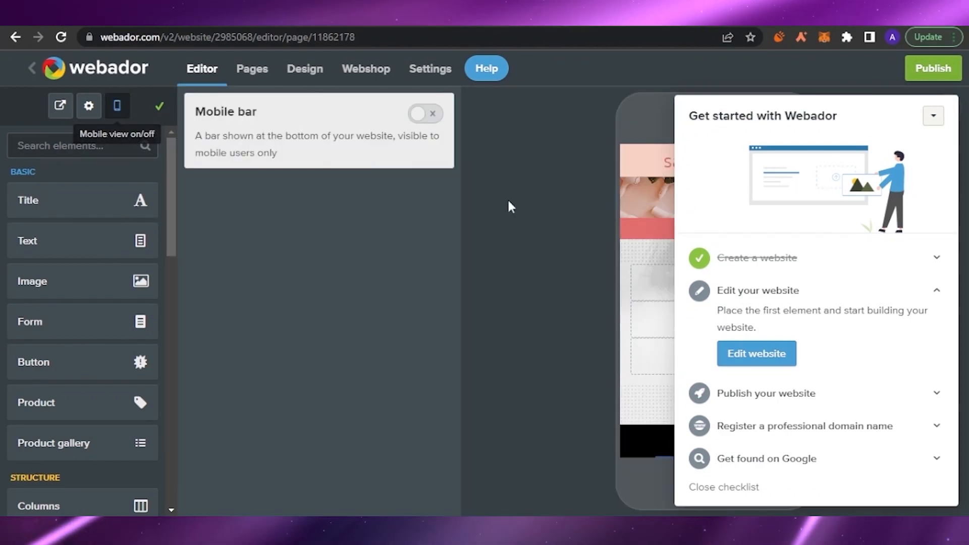
left_click(933, 116)
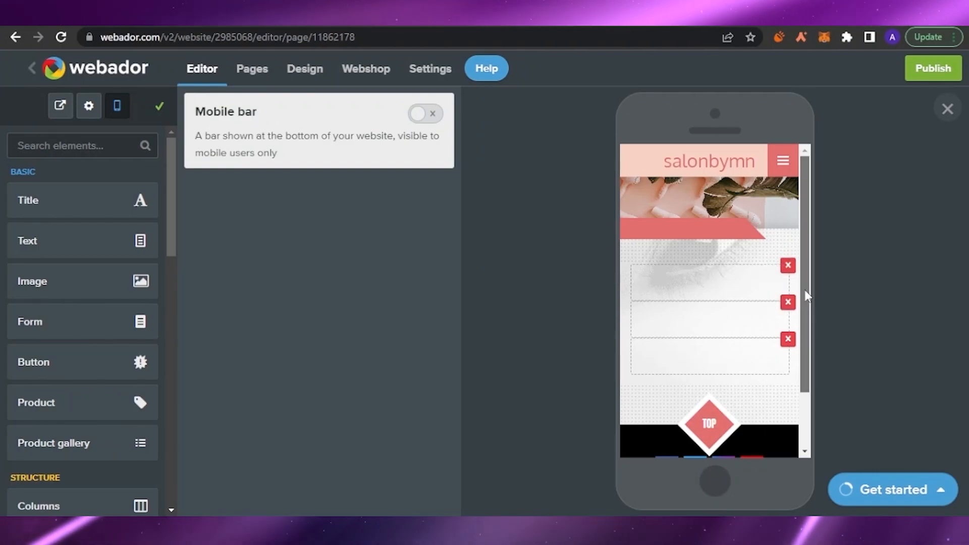
scroll(811, 298, "down", 3)
scroll(810, 297, "up", 3)
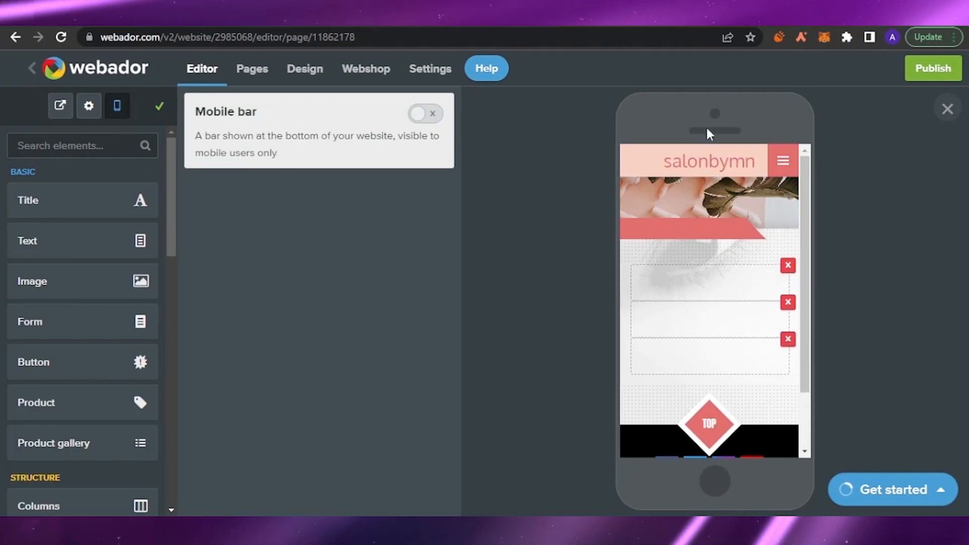